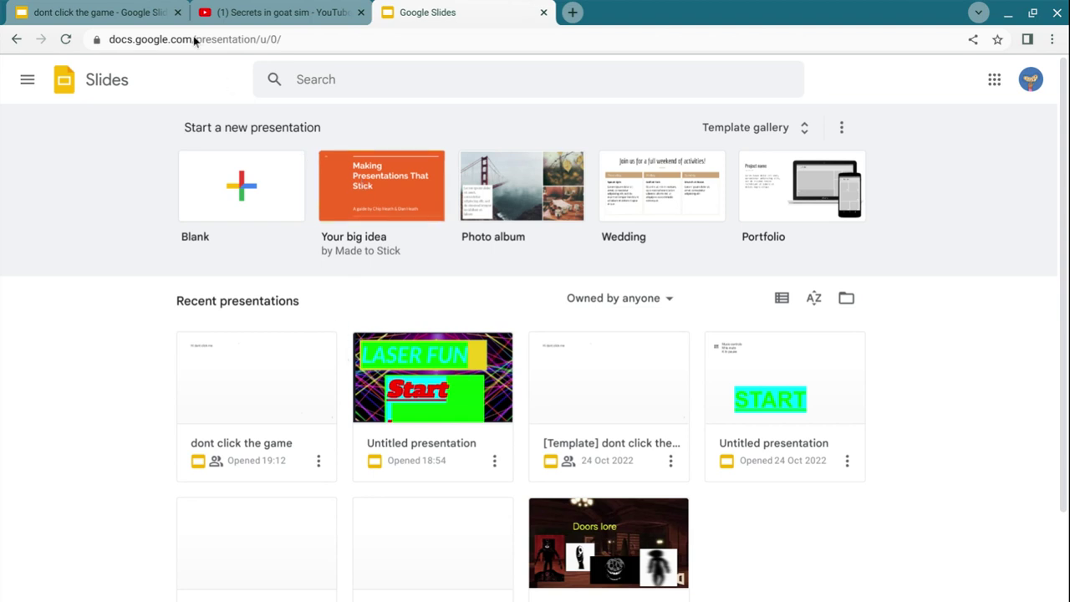
# Switch to the browser tab holding the 'dont click the game' presentation.
pyautogui.click(145, 8)
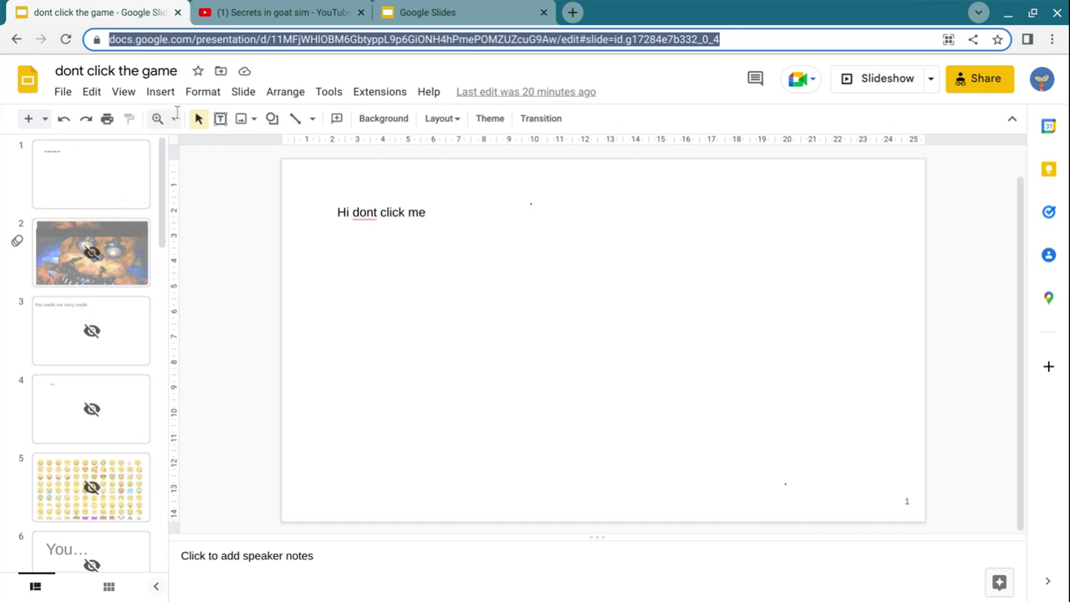
# Play the 'dont click the game' slideshow through to its Good ending slide, then exit fullscreen.
pyautogui.click(251, 216)
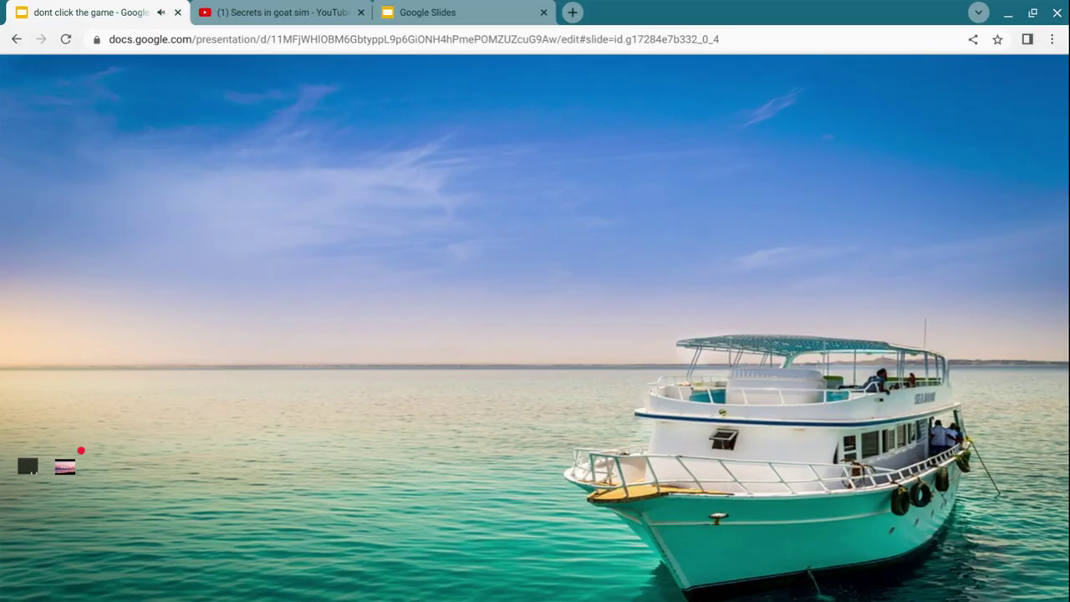
pyautogui.press('Escape')
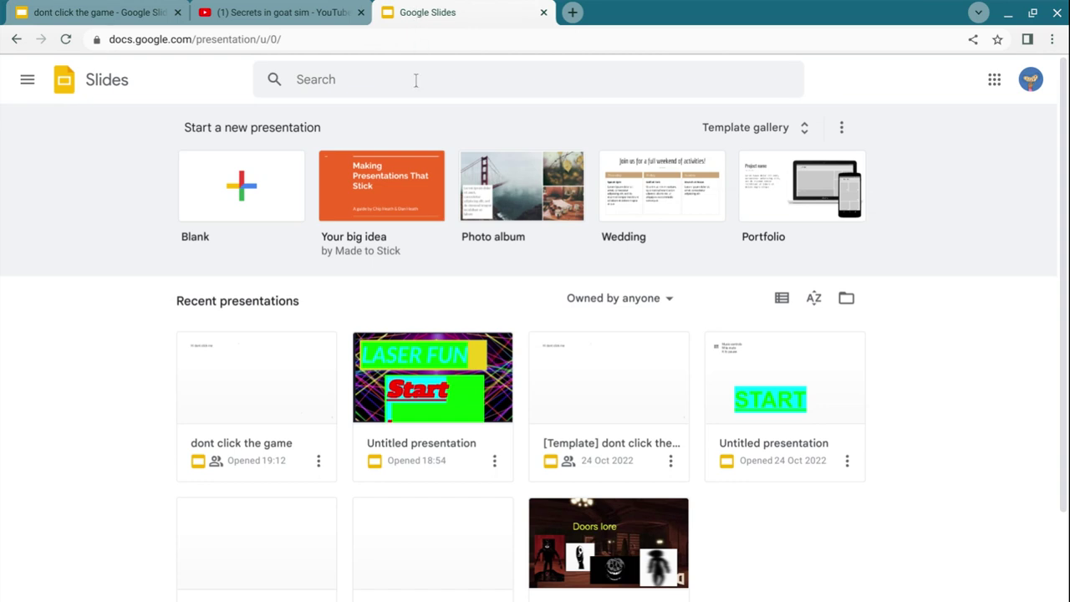
# Create a blank presentation, review slide 1 of the existing game, then return to the new deck.
pyautogui.click(225, 183)
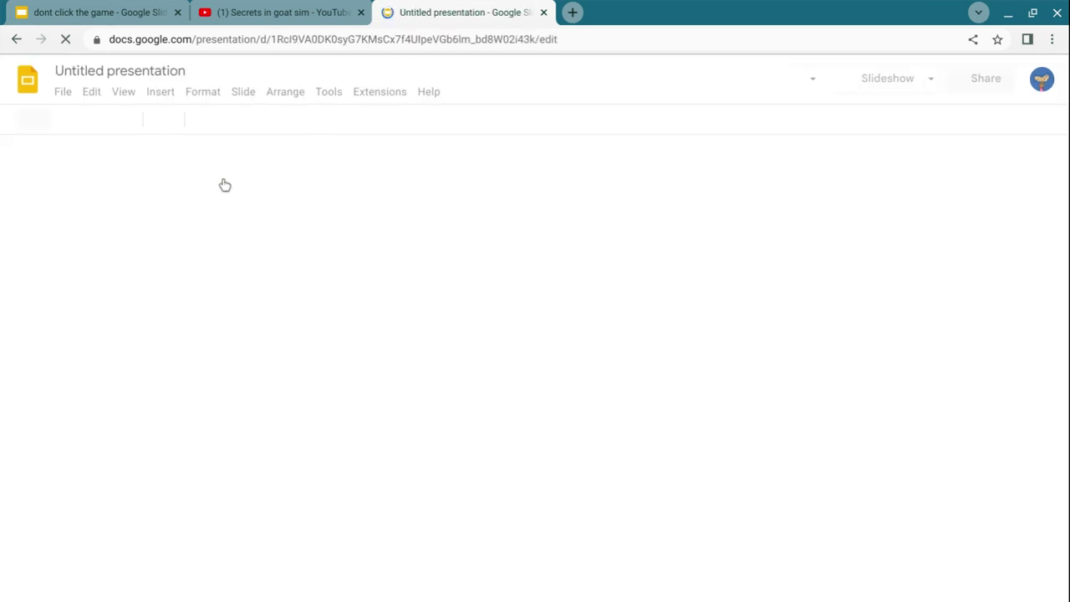
pyautogui.click(108, 10)
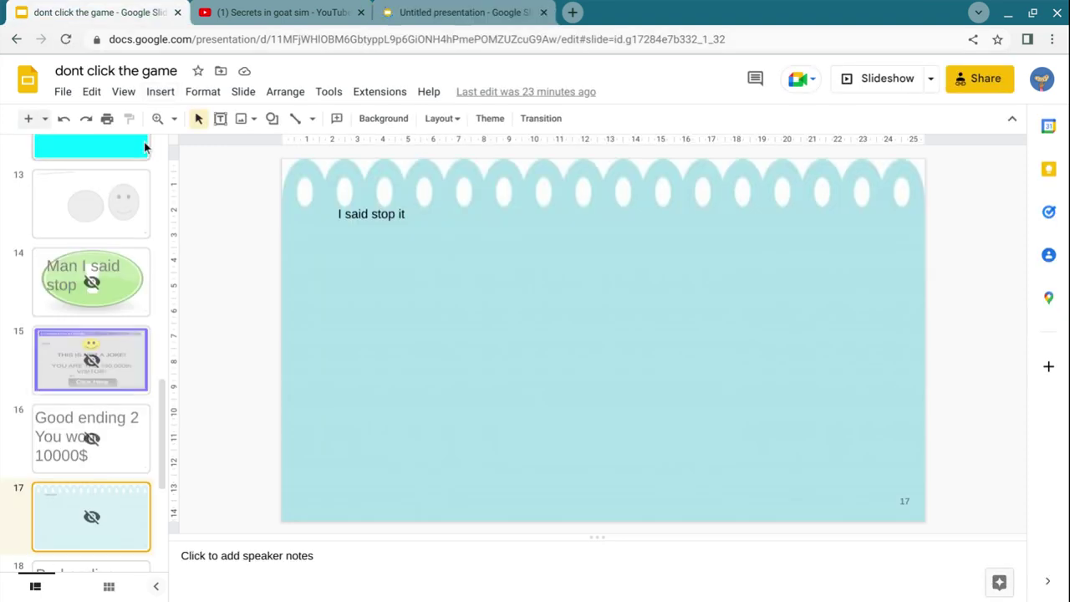
pyautogui.scroll(5, 61, 370)
pyautogui.scroll(5, 62, 371)
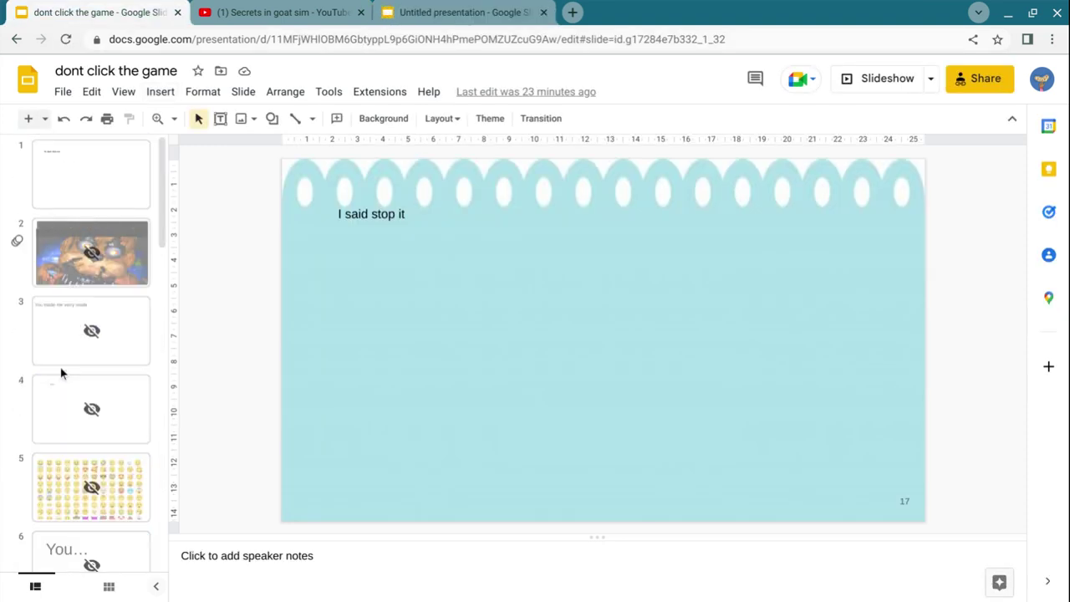
pyautogui.click(90, 182)
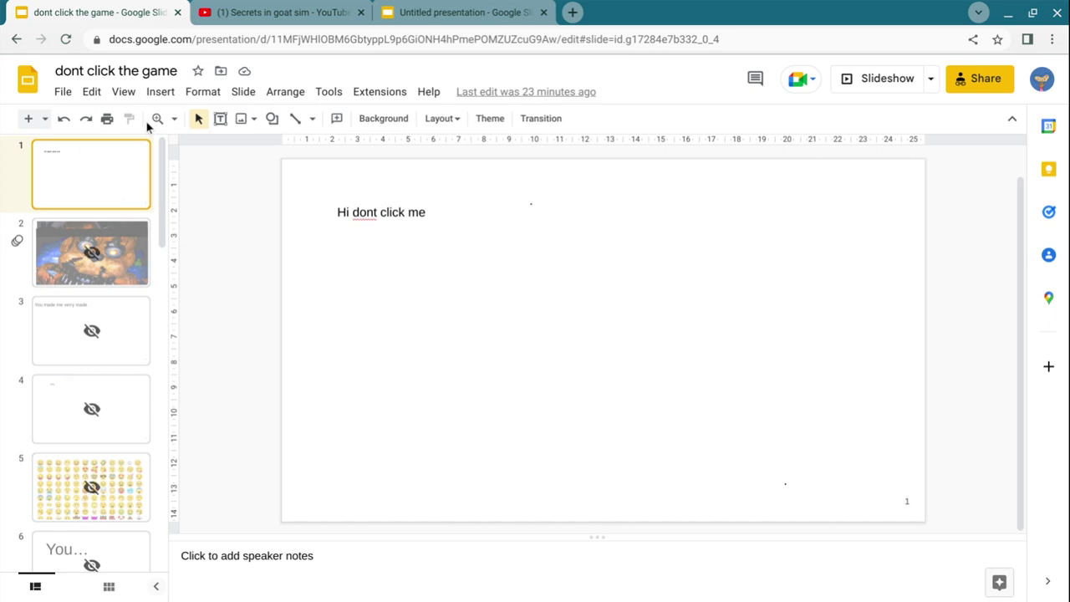
pyautogui.click(390, 10)
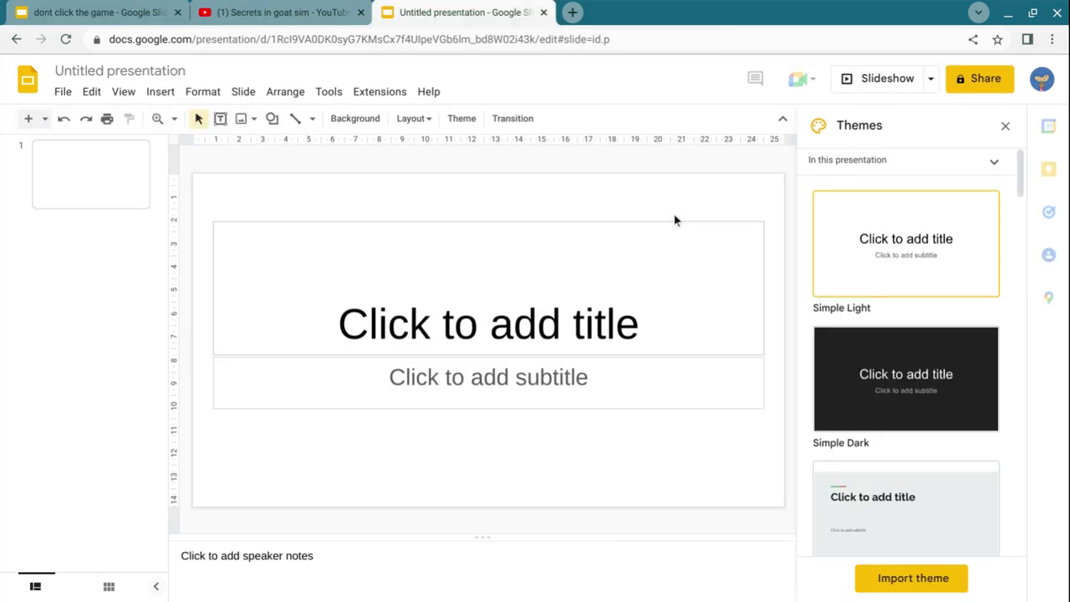
# Close the Themes panel, delete the title slide, and add a Blank-layout slide in its place.
pyautogui.click(1007, 126)
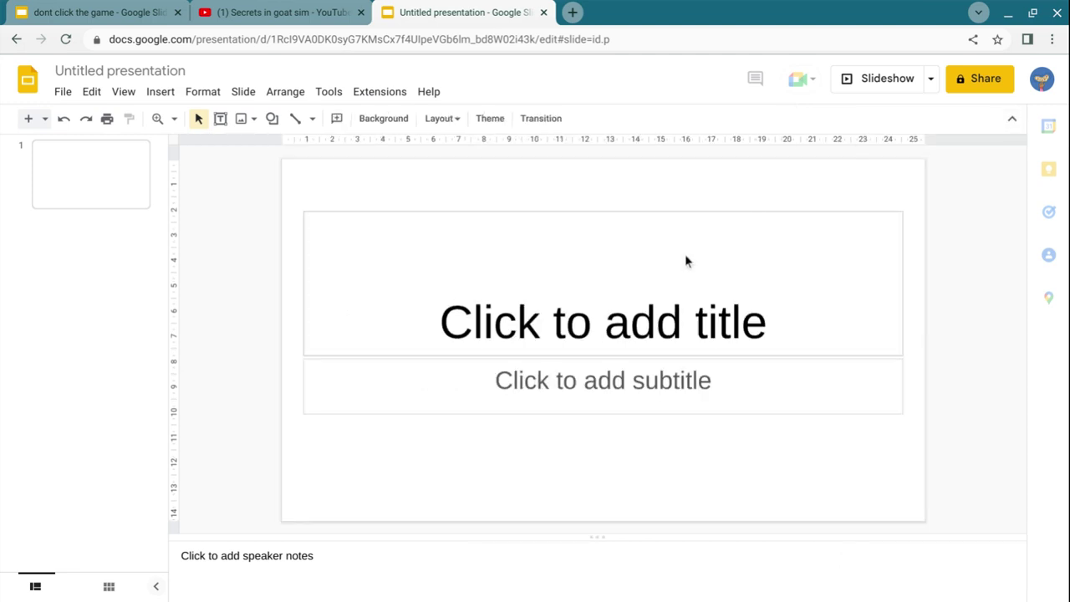
pyautogui.rightClick(141, 203)
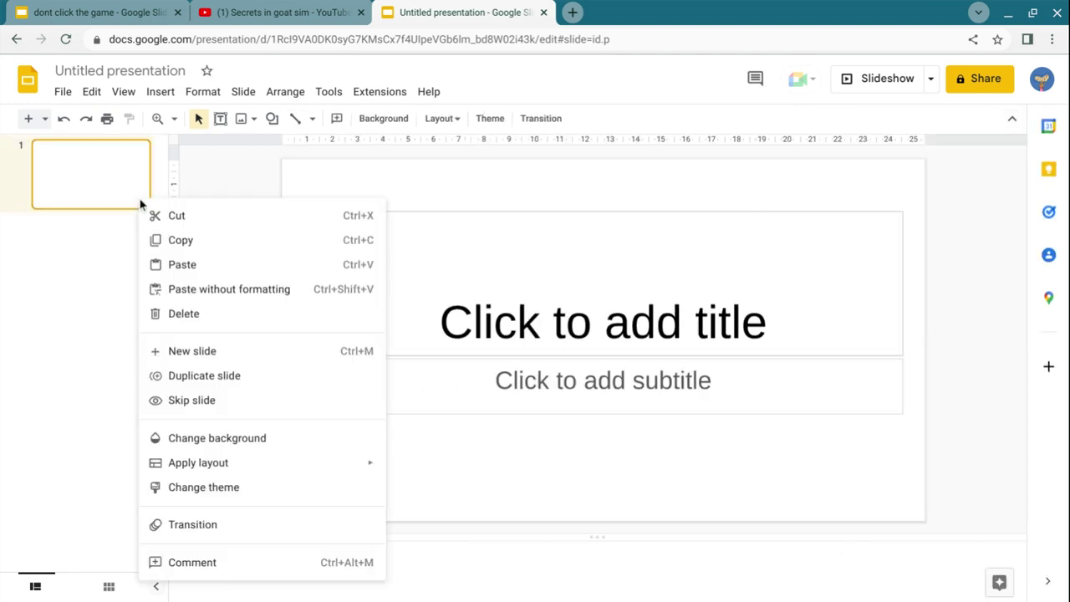
pyautogui.click(8, 271)
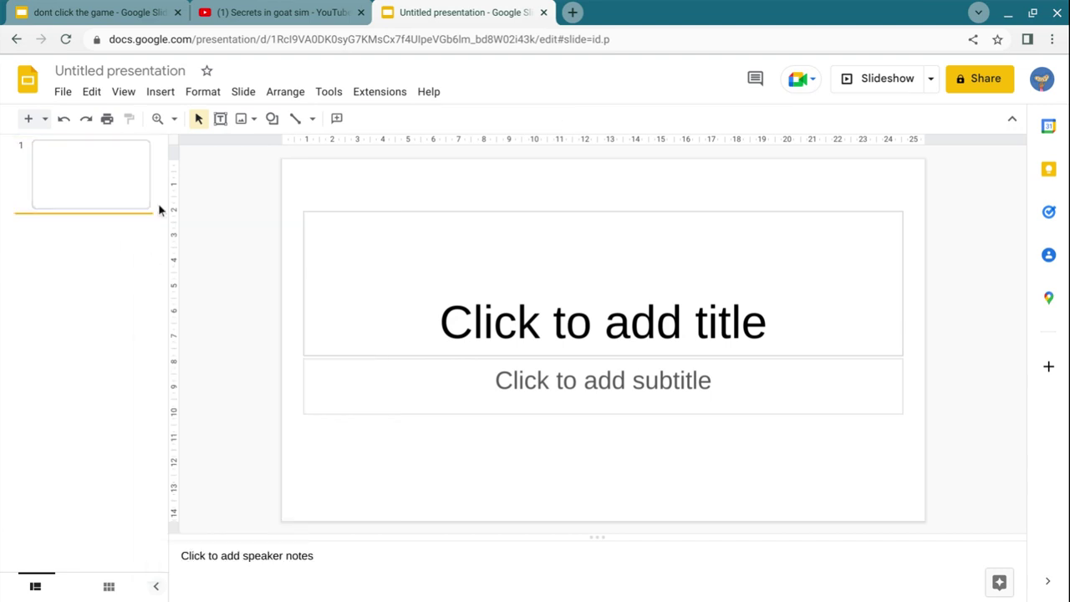
pyautogui.click(127, 160)
pyautogui.rightClick(52, 170)
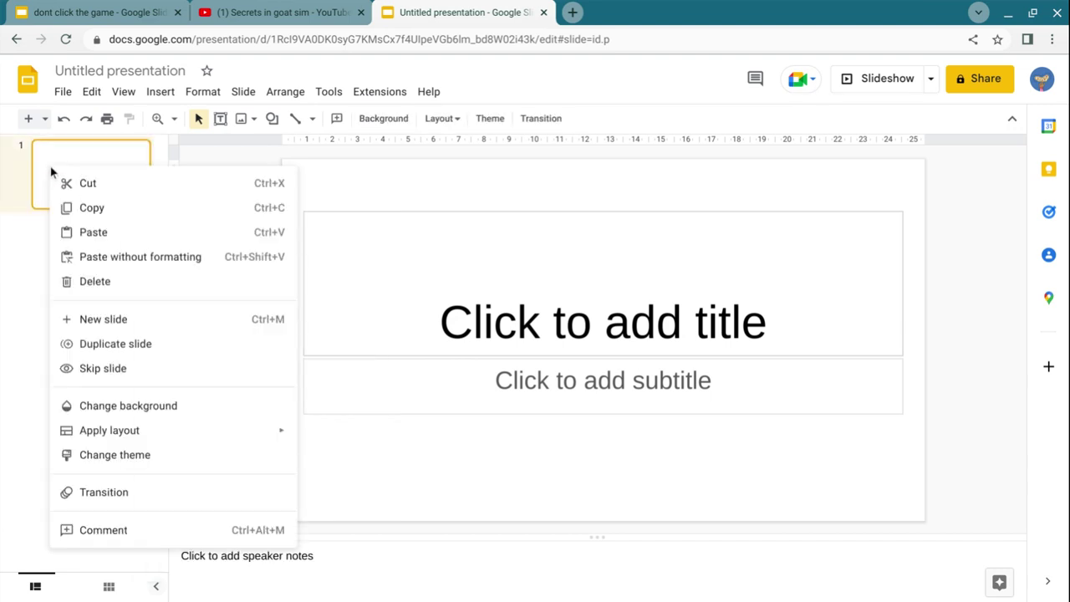
pyautogui.click(103, 284)
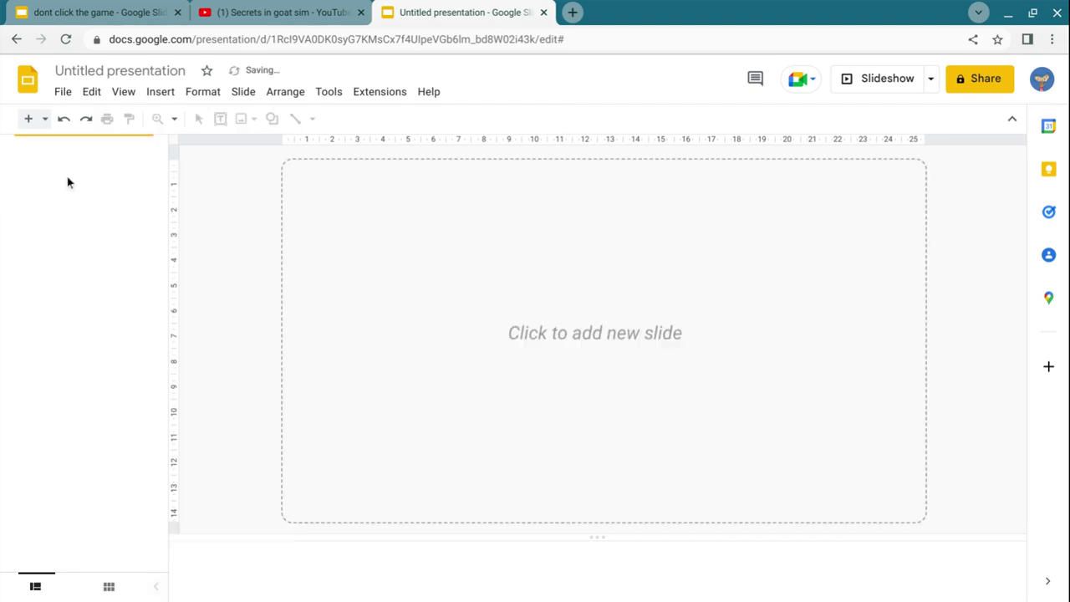
pyautogui.click(44, 120)
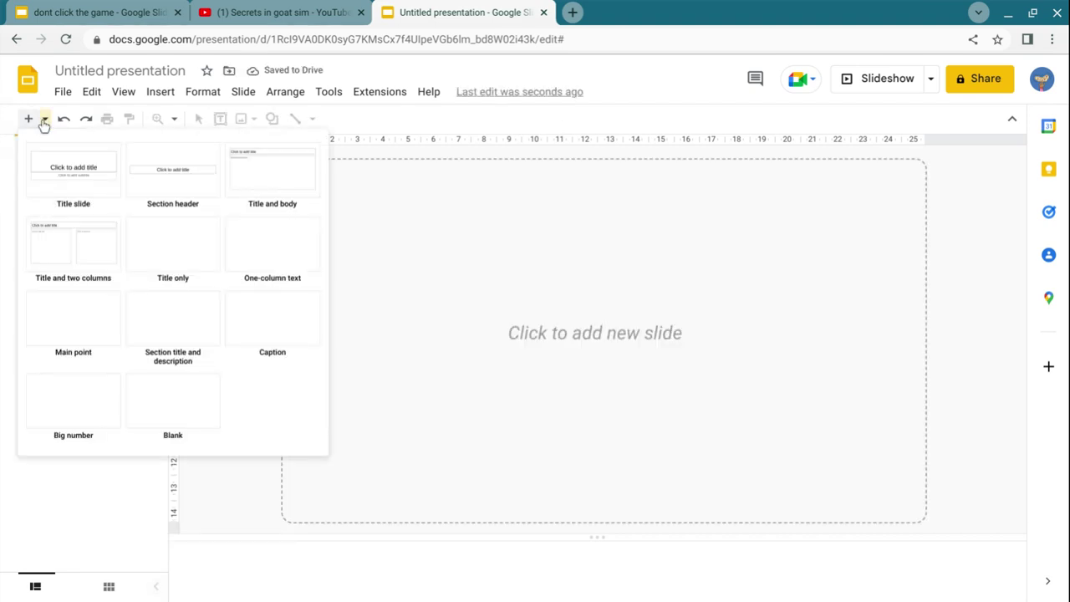
pyautogui.click(179, 405)
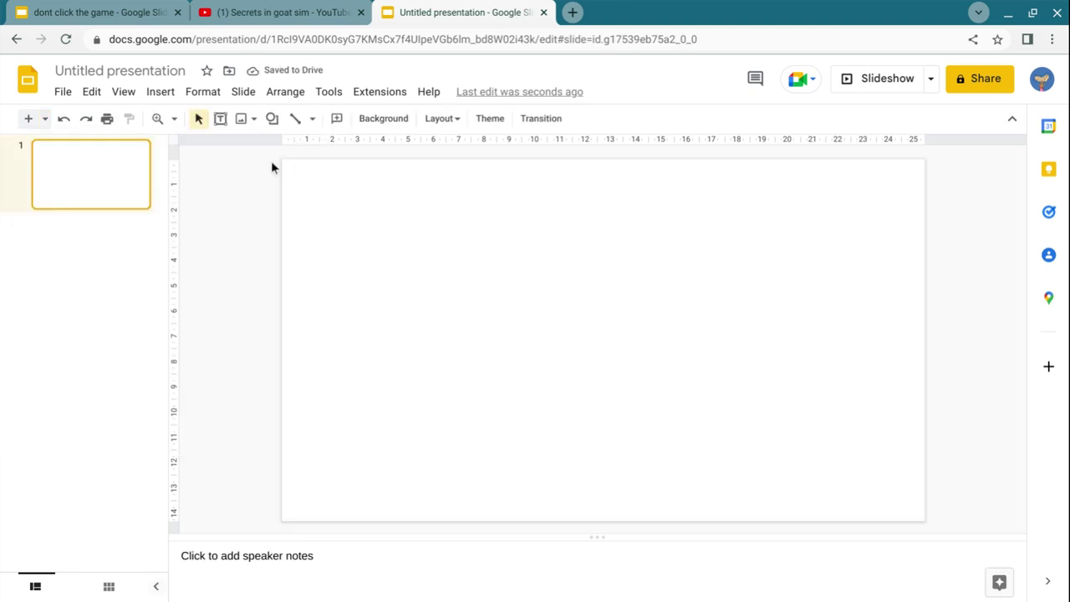
# Draw a wide text box along the bottom of slide 1.
pyautogui.click(220, 118)
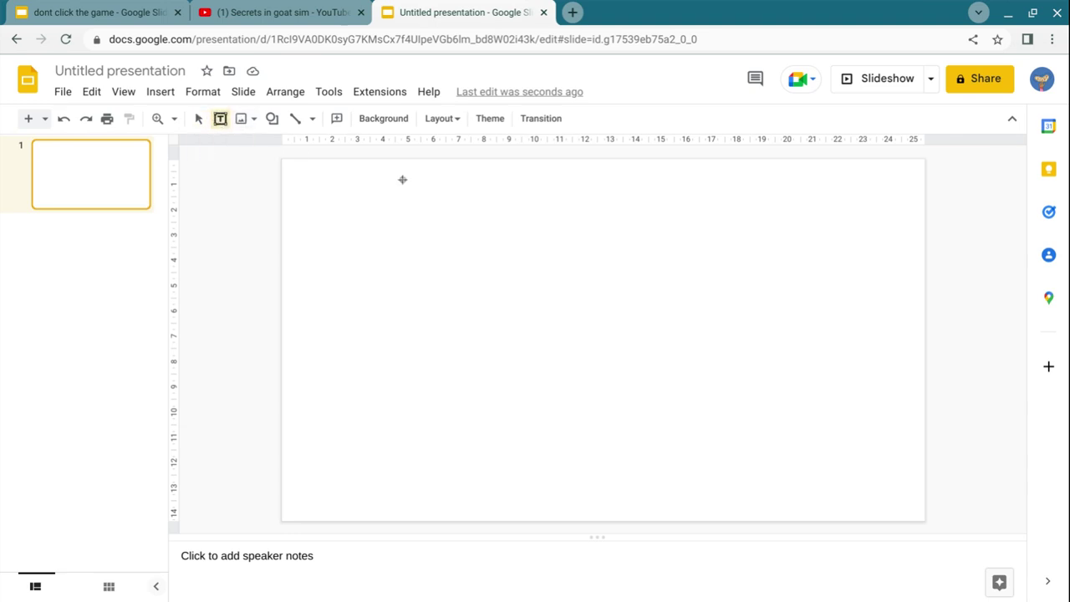
pyautogui.moveTo(402, 179); pyautogui.dragTo(524, 180)
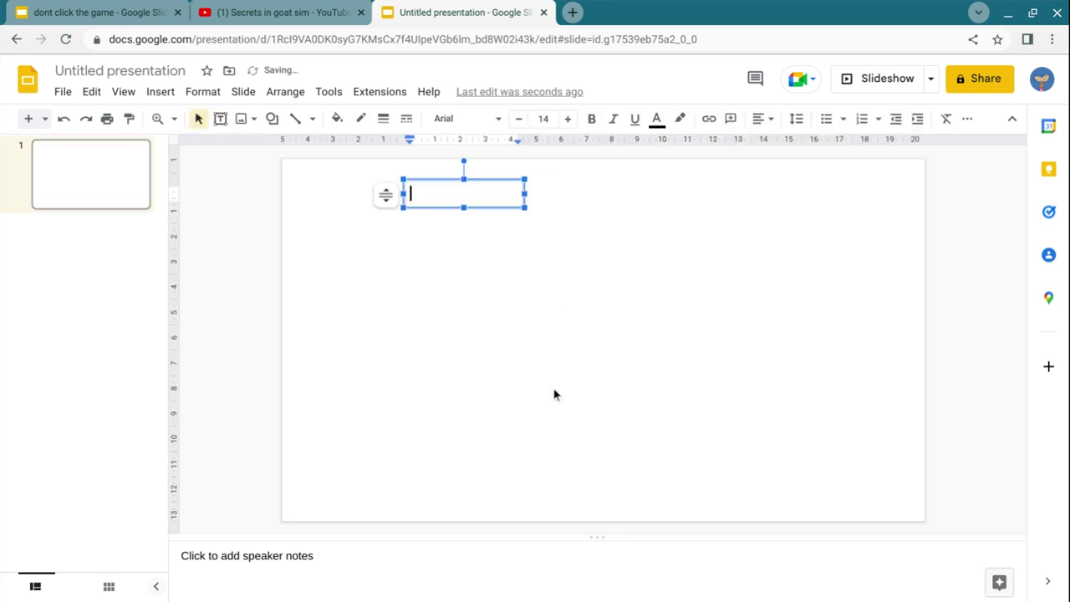
pyautogui.click(553, 394)
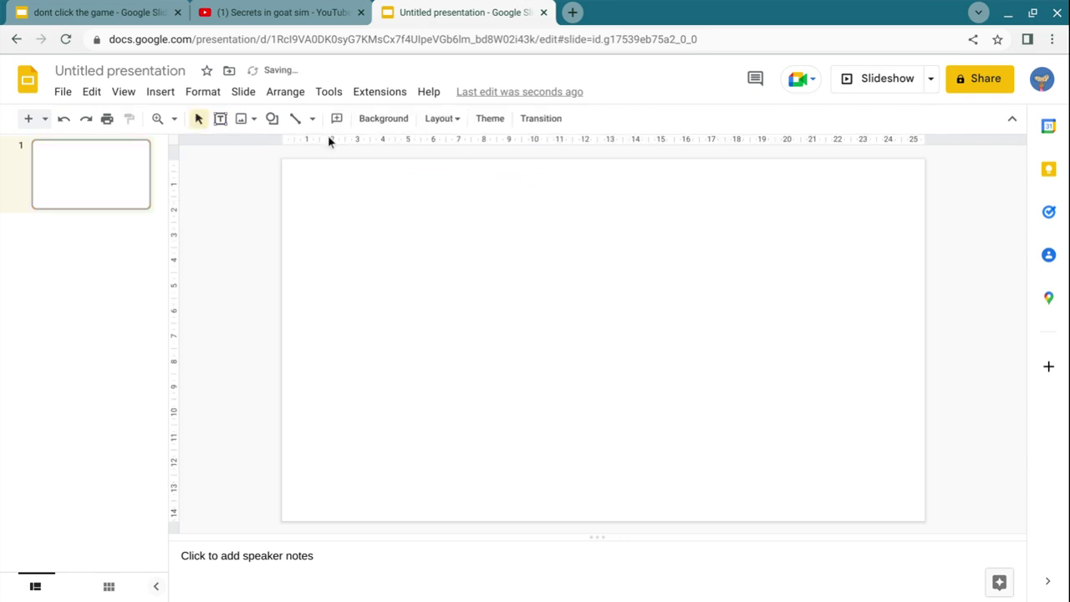
pyautogui.click(224, 124)
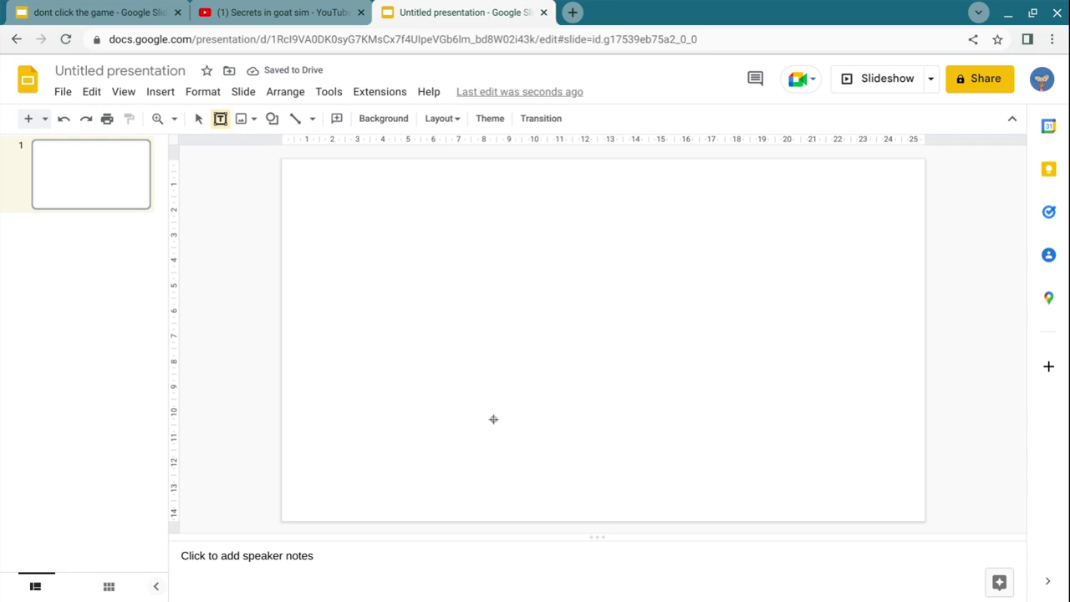
pyautogui.moveTo(493, 418); pyautogui.dragTo(829, 505)
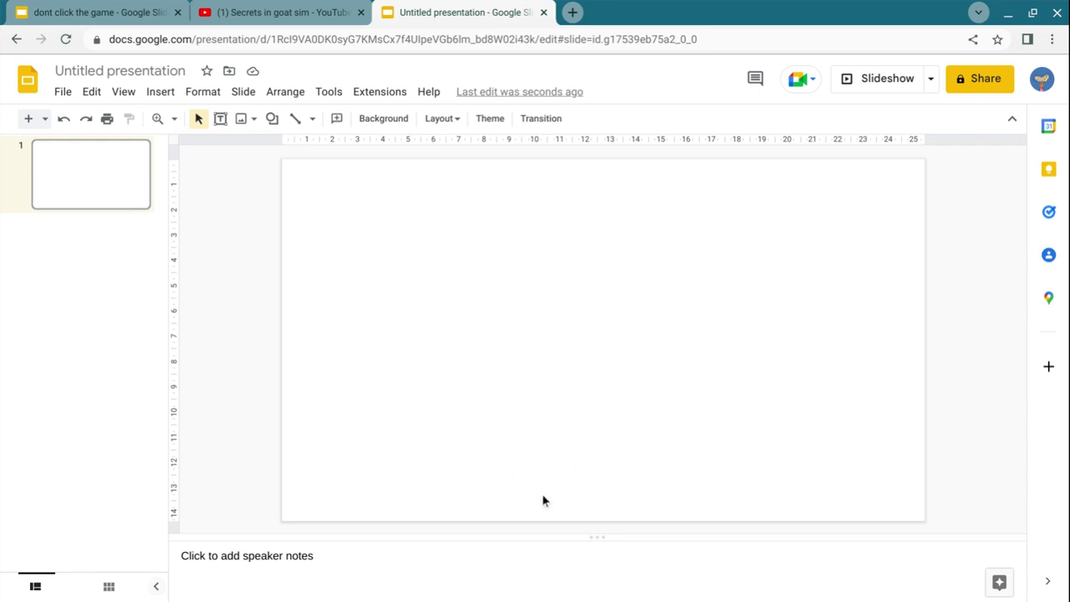
pyautogui.click(220, 118)
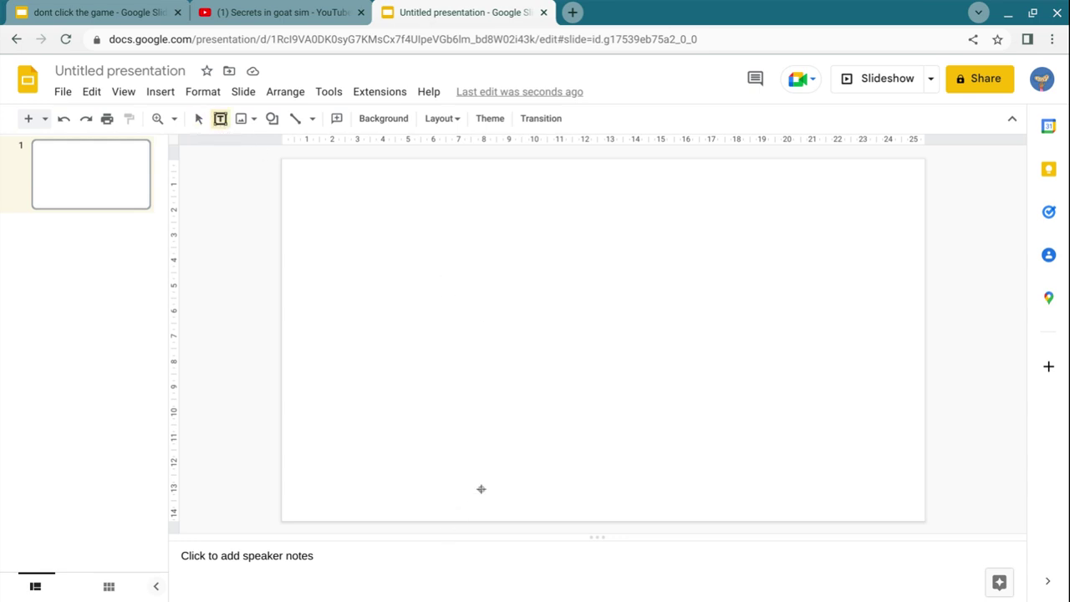
pyautogui.moveTo(469, 469)
pyautogui.mouseDown()
pyautogui.moveTo(893, 518)
pyautogui.moveTo(919, 508)
pyautogui.mouseUp()
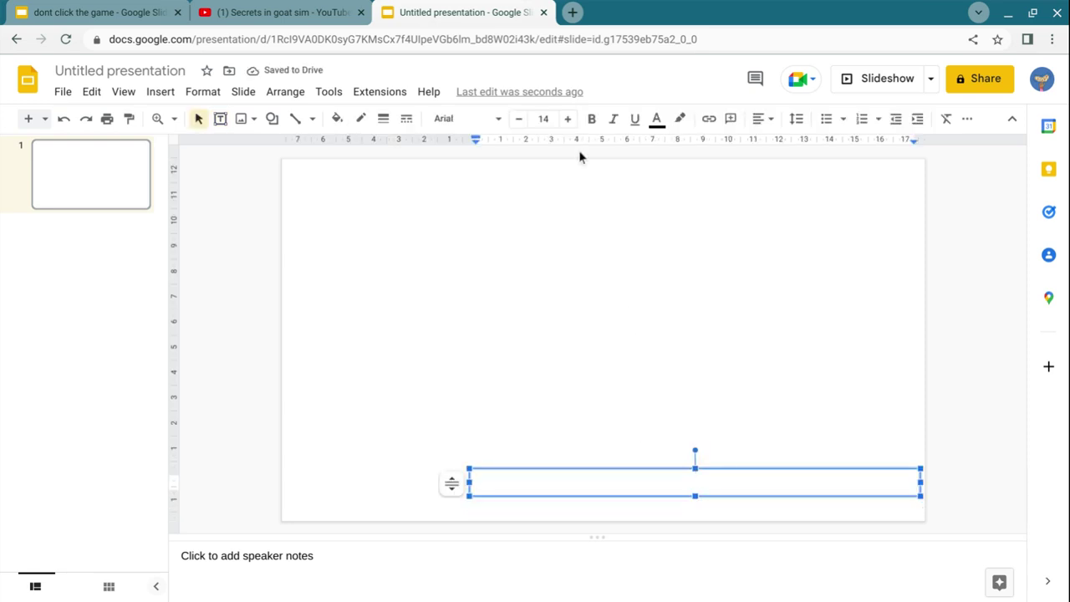
# Set the text box to 100-point font and type 'Start' into it.
pyautogui.click(554, 116)
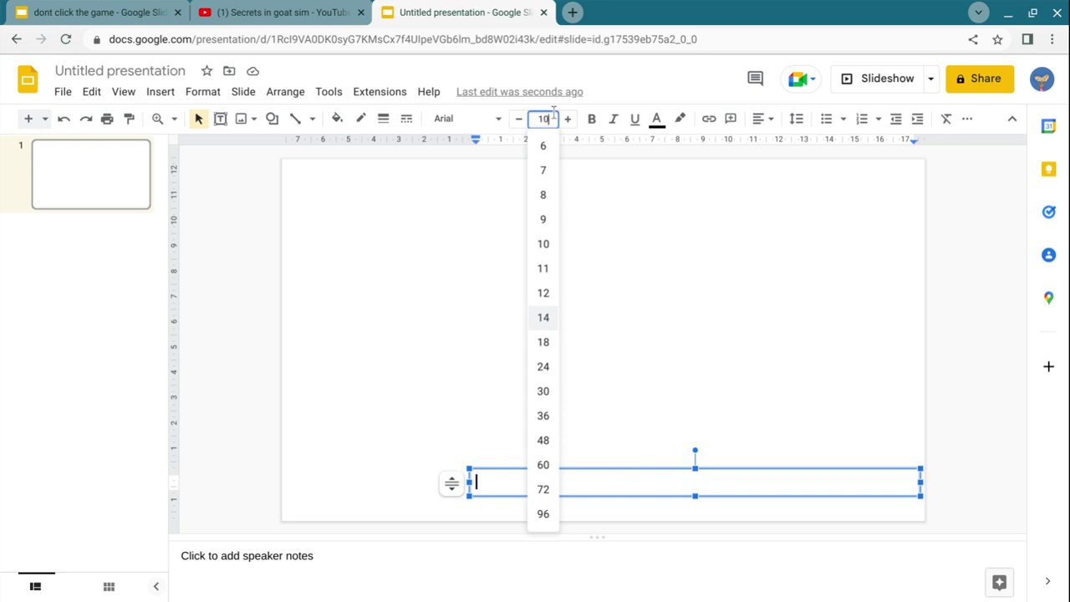
pyautogui.press('Return')
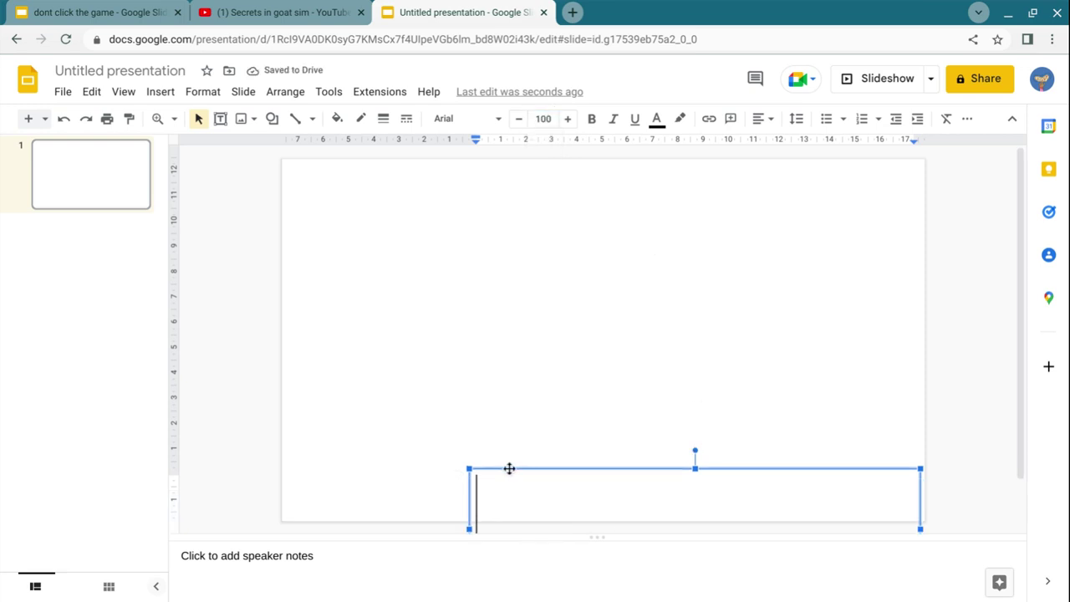
pyautogui.moveTo(509, 469)
pyautogui.mouseDown()
pyautogui.moveTo(483, 367)
pyautogui.moveTo(461, 366)
pyautogui.mouseUp()
pyautogui.click(492, 367)
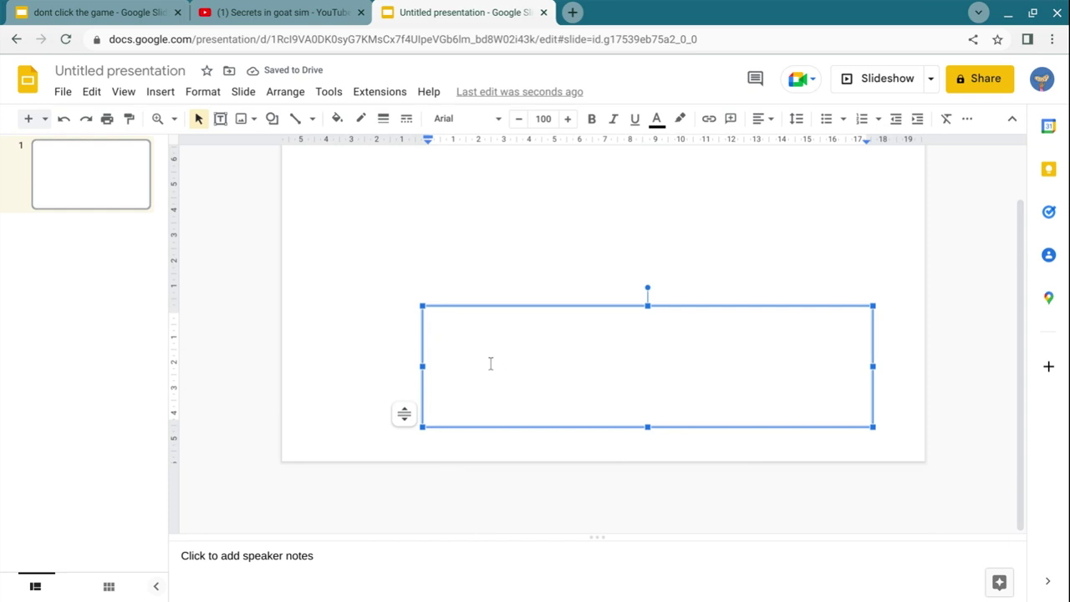
pyautogui.write('Sta')
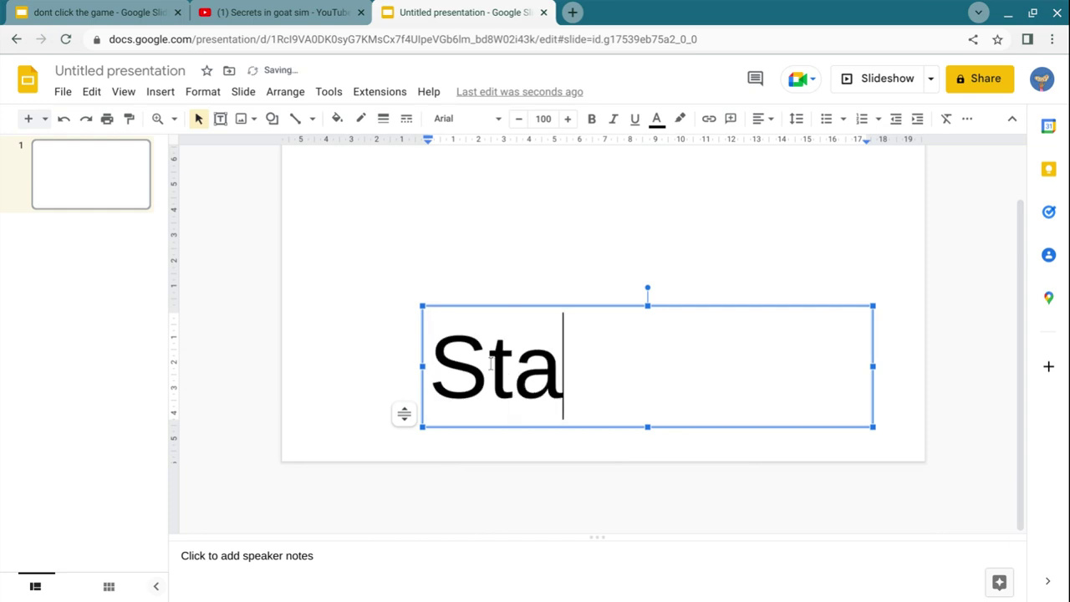
pyautogui.write('rt')
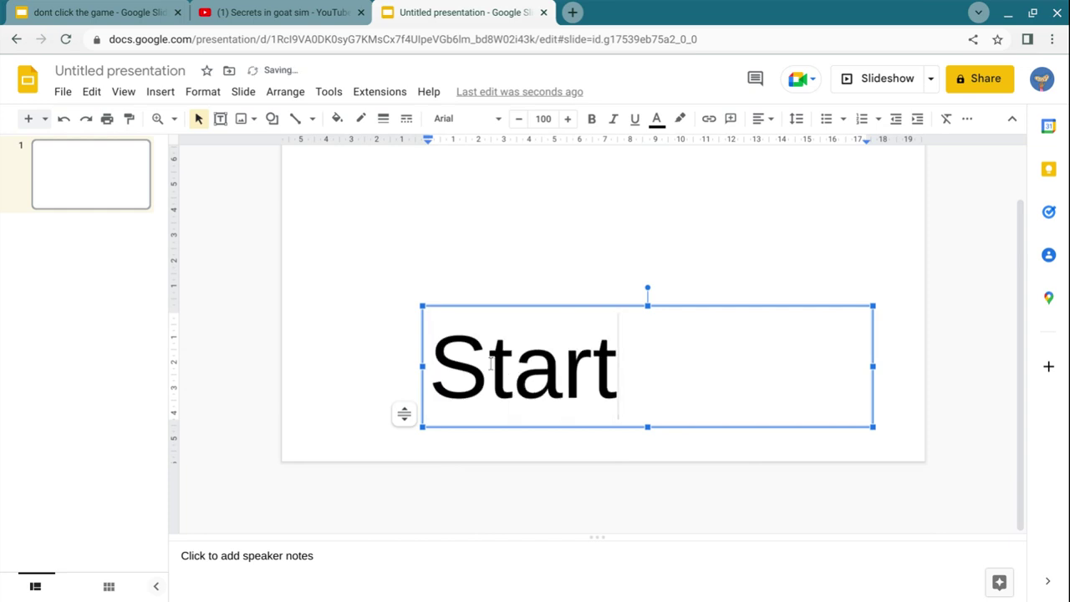
# Add a blank second slide and remove the unwanted title-and-body slide.
pyautogui.click(708, 118)
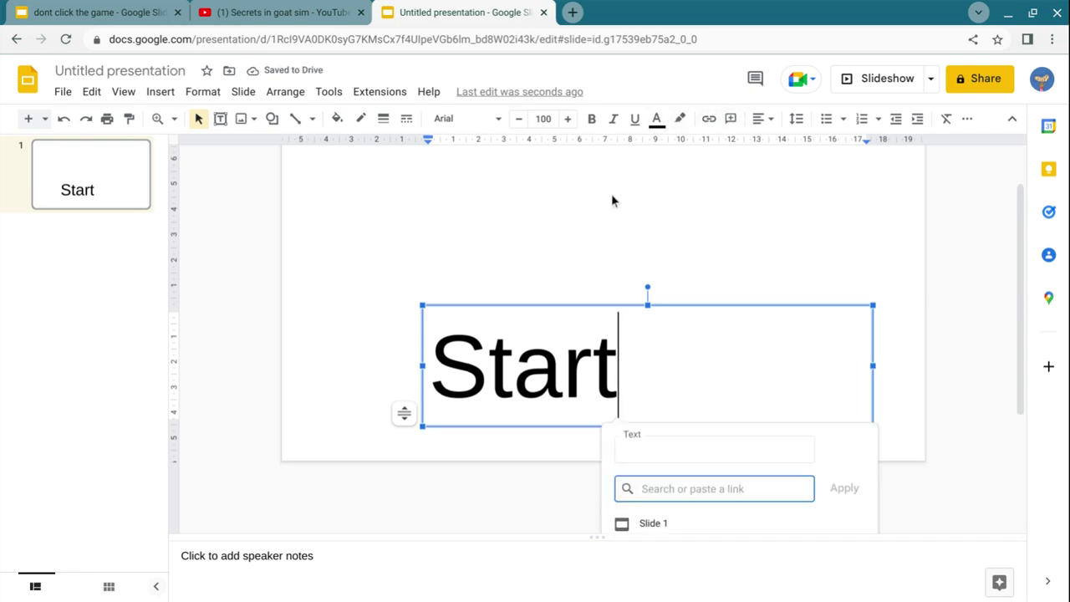
pyautogui.click(542, 214)
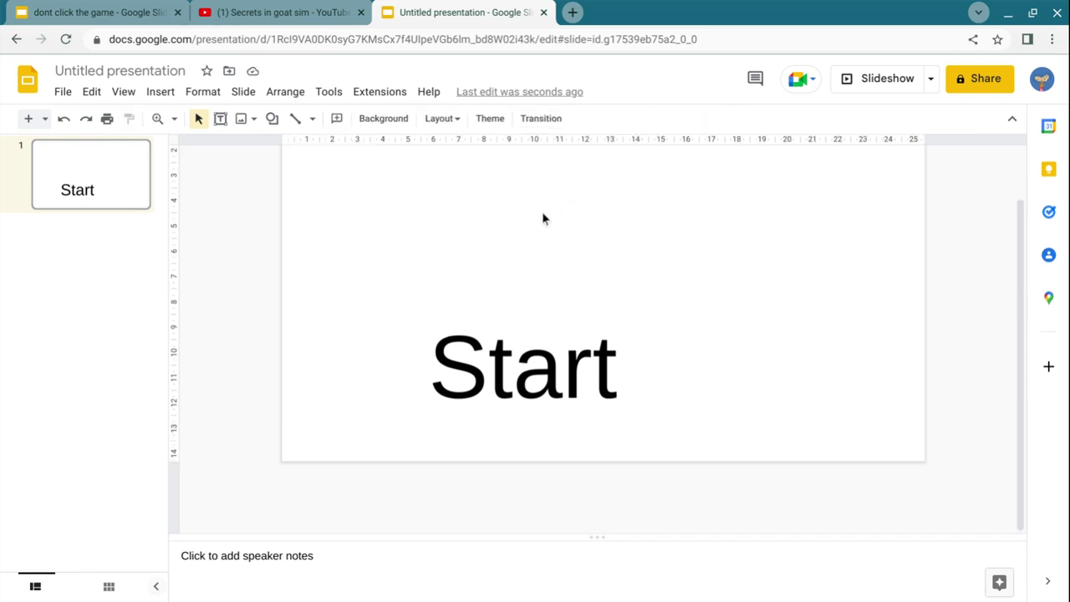
pyautogui.click(33, 121)
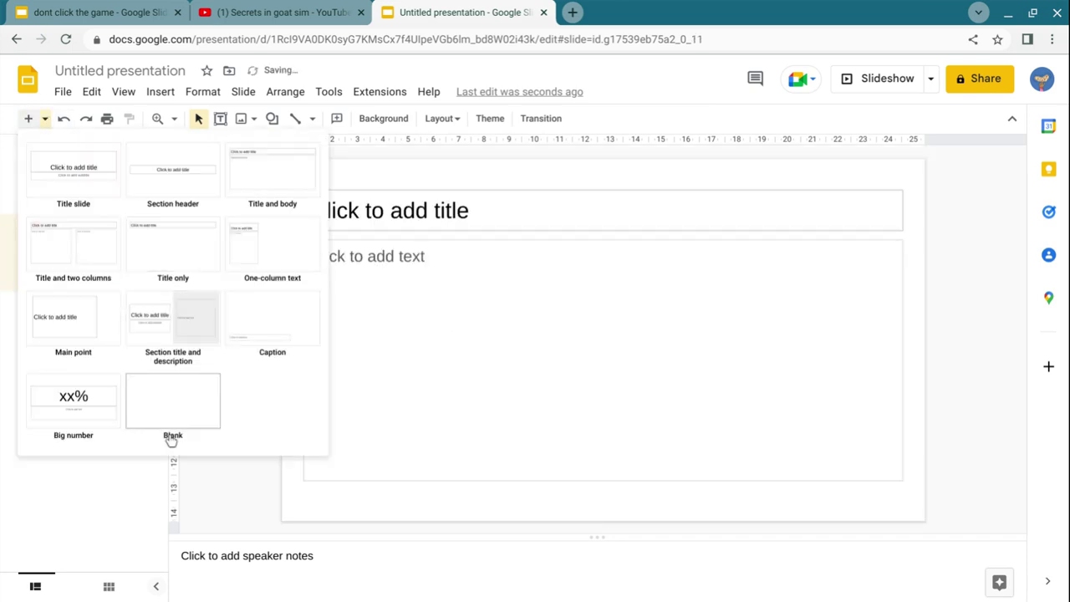
pyautogui.click(172, 418)
pyautogui.rightClick(114, 263)
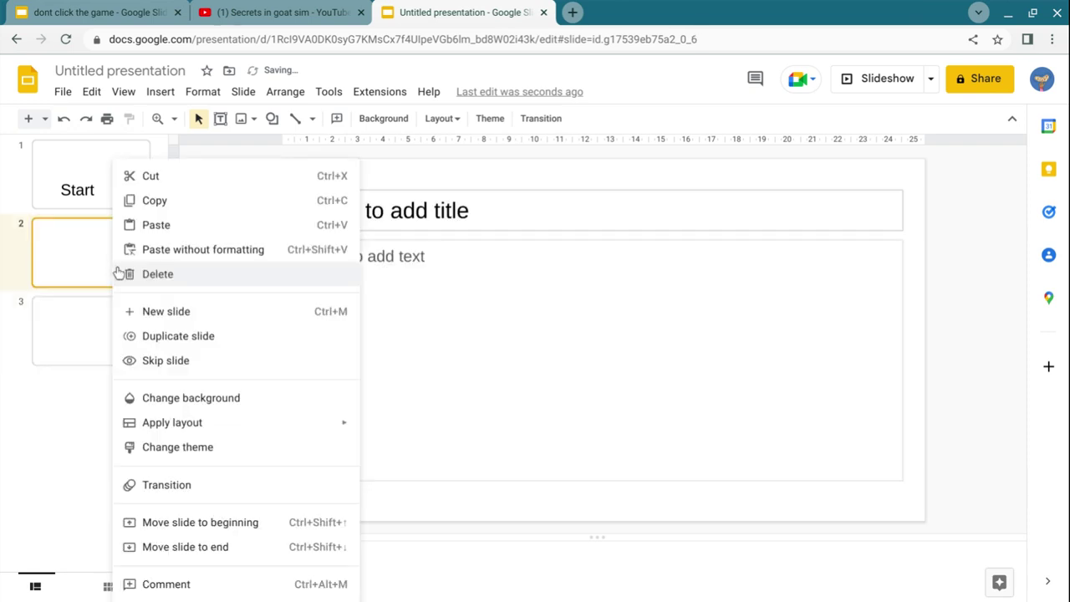
pyautogui.click(117, 273)
pyautogui.click(119, 176)
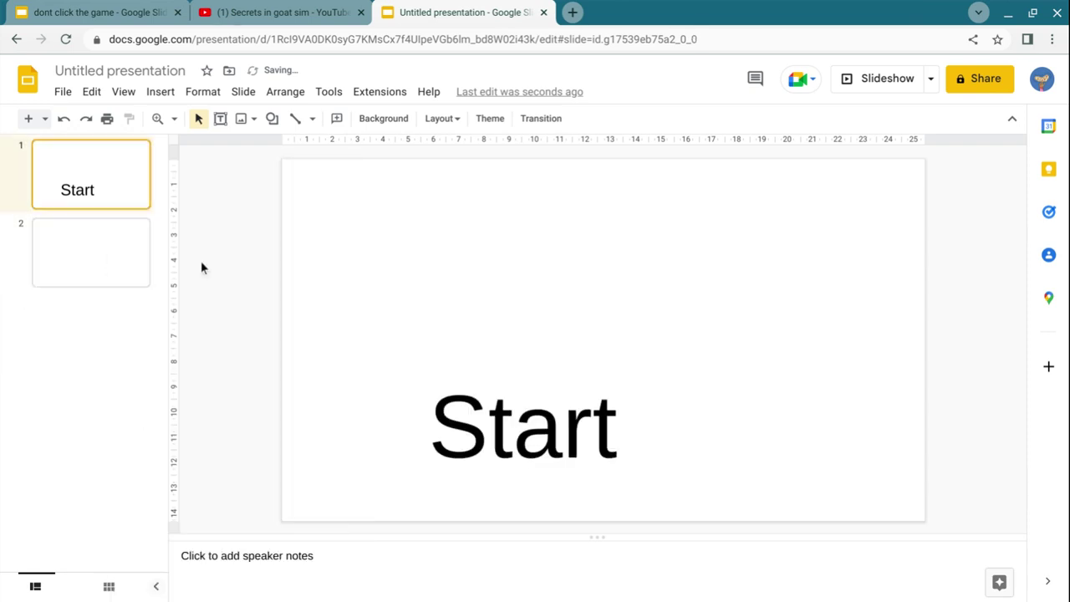
# Link the Start text on slide 1 to Slide 2 and place it lower on the slide.
pyautogui.click(462, 368)
pyautogui.press('Escape')
pyautogui.press('Escape')
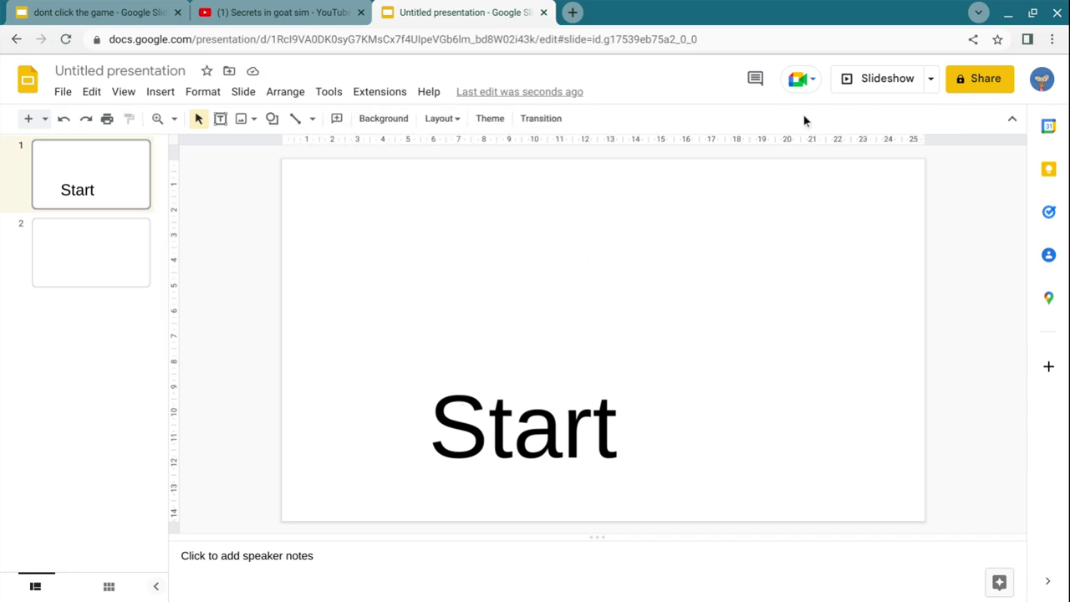
pyautogui.click(465, 368)
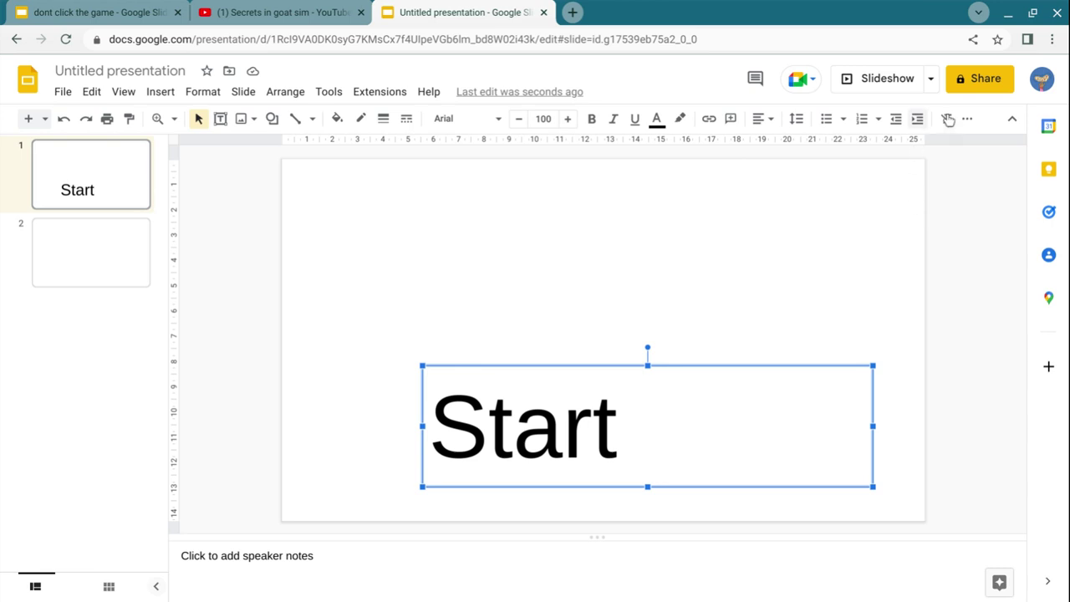
pyautogui.click(708, 119)
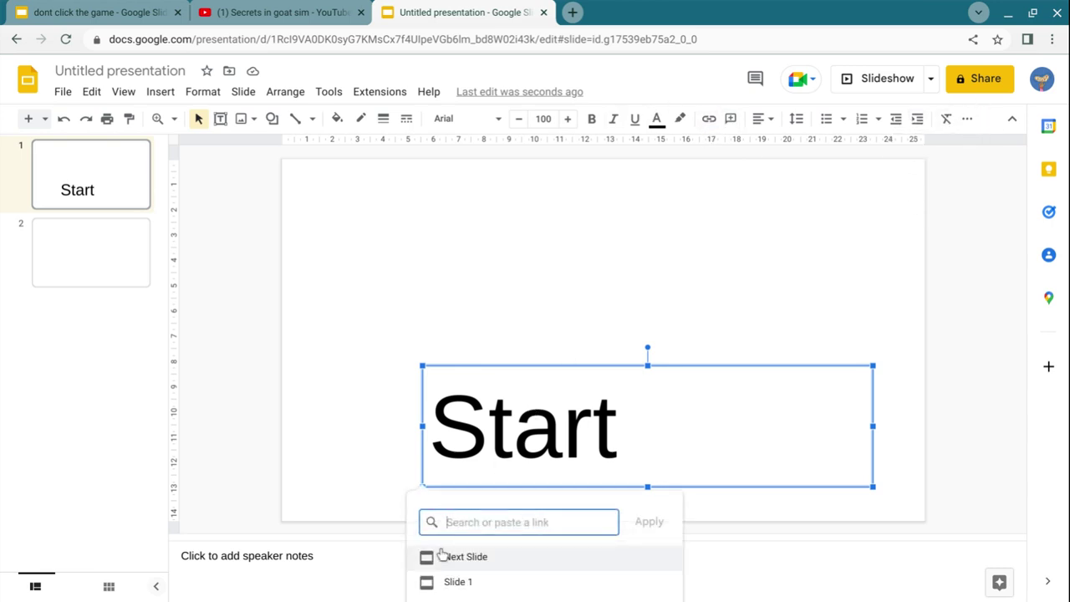
pyautogui.click(651, 513)
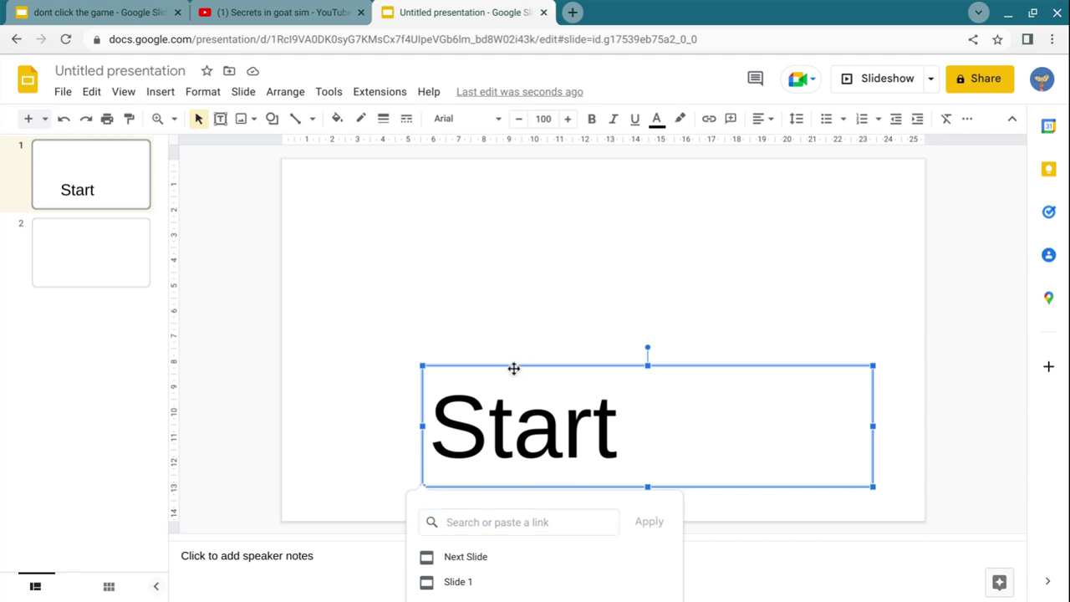
pyautogui.moveTo(514, 369); pyautogui.dragTo(511, 205)
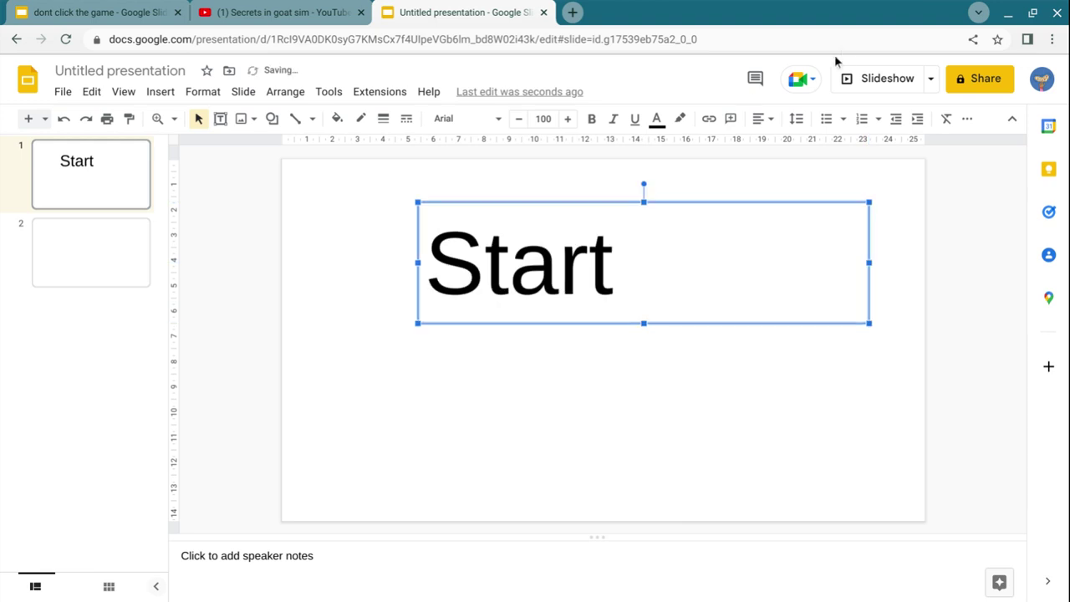
pyautogui.click(709, 118)
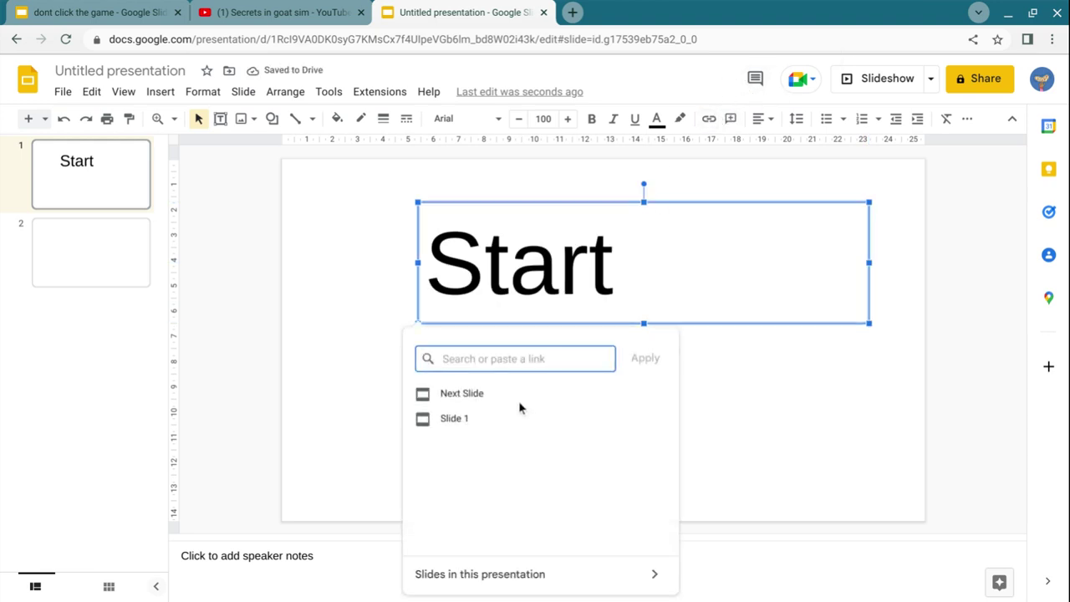
pyautogui.click(510, 570)
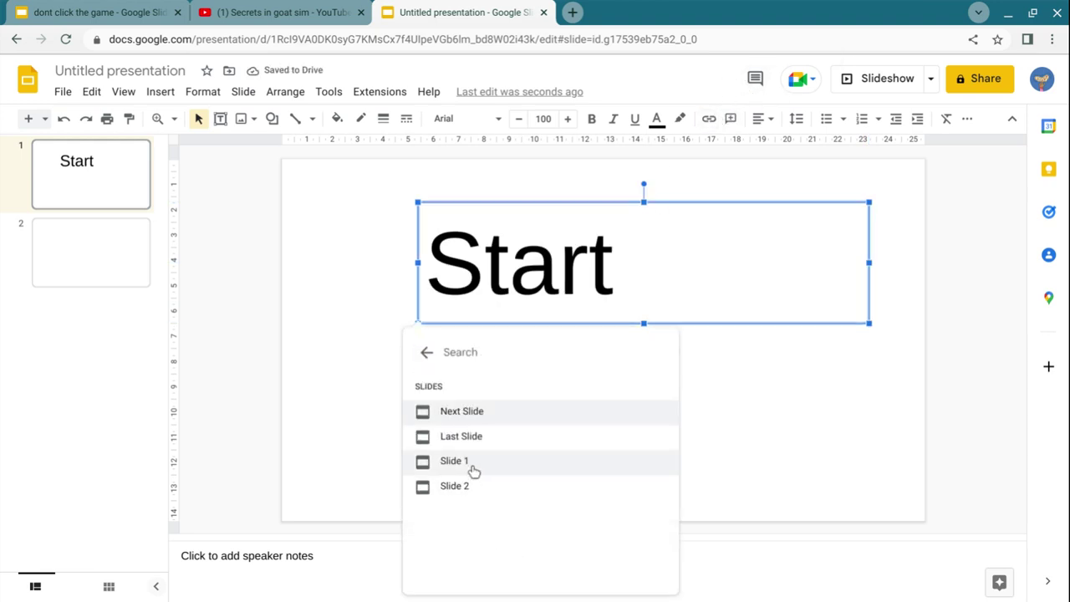
pyautogui.click(456, 488)
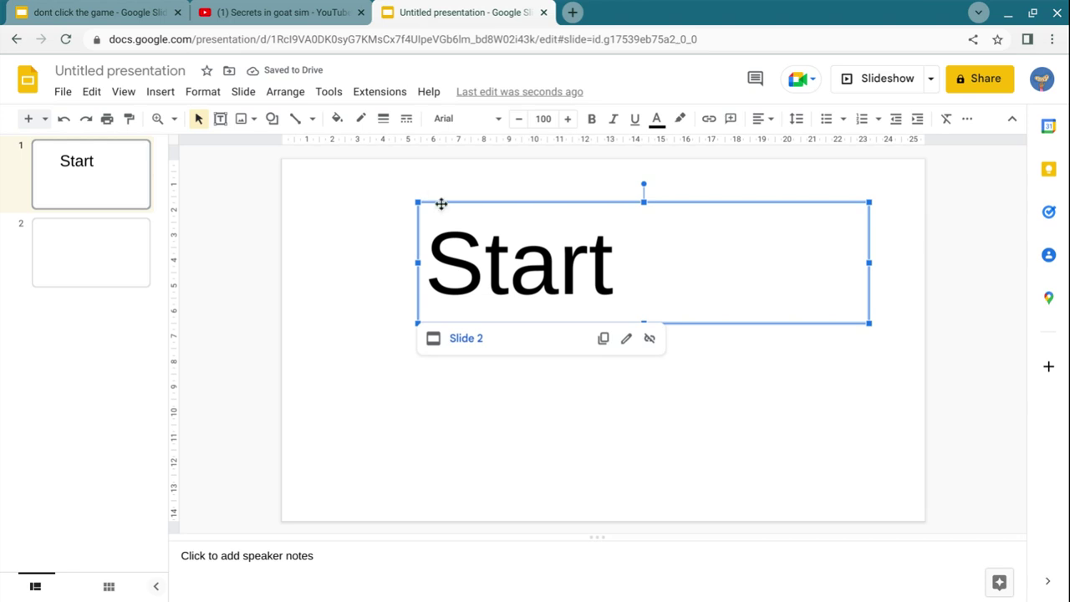
pyautogui.moveTo(441, 204)
pyautogui.mouseDown()
pyautogui.moveTo(454, 456)
pyautogui.moveTo(400, 375)
pyautogui.mouseUp()
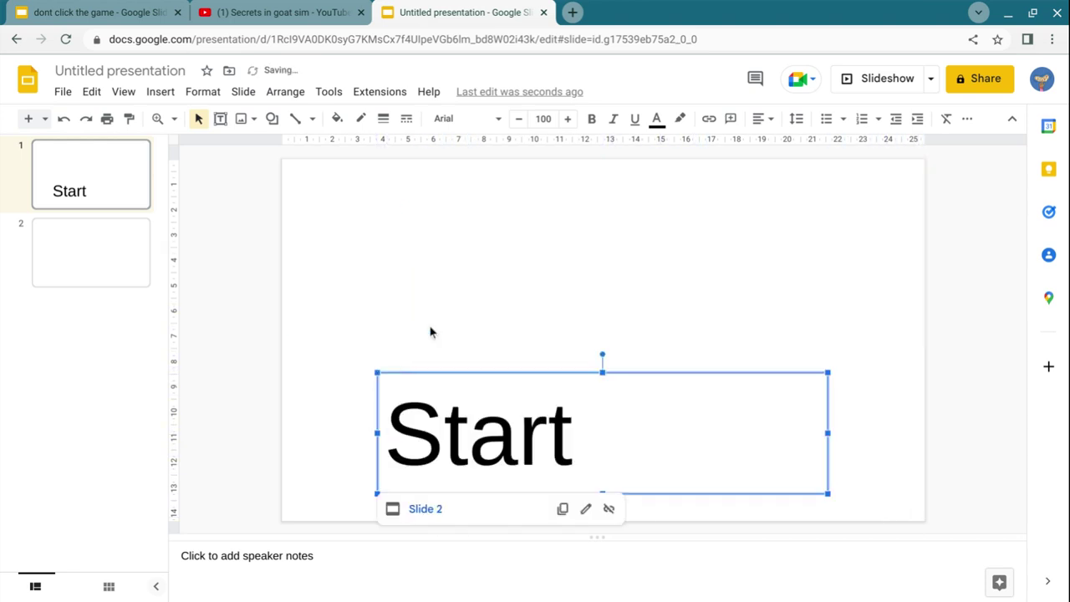
pyautogui.click(459, 294)
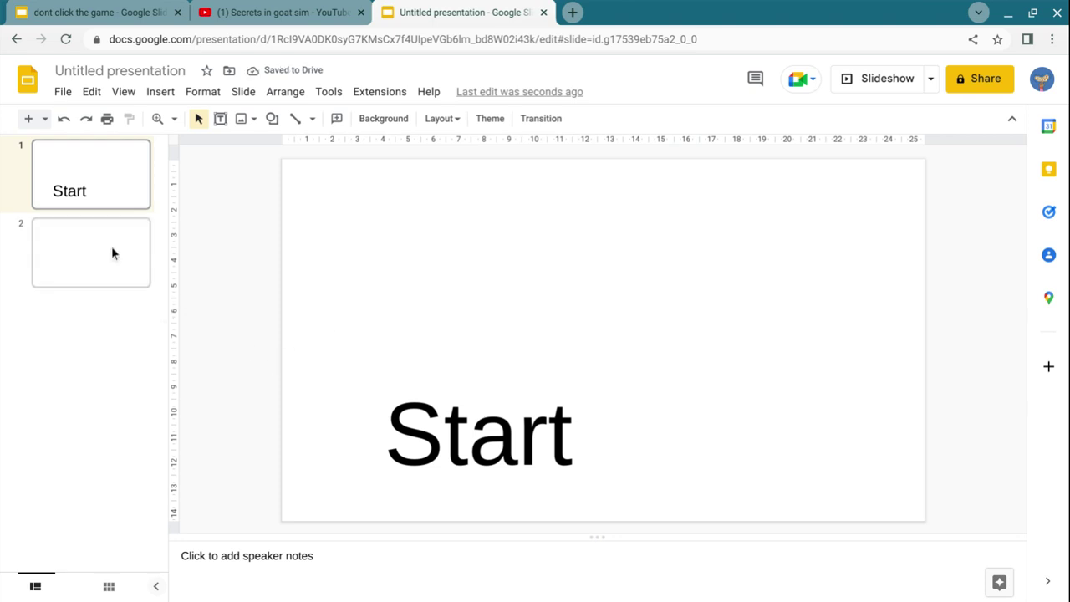
# Draw the figure's legs freehand on slide 2 with the Scribble line tool.
pyautogui.click(88, 247)
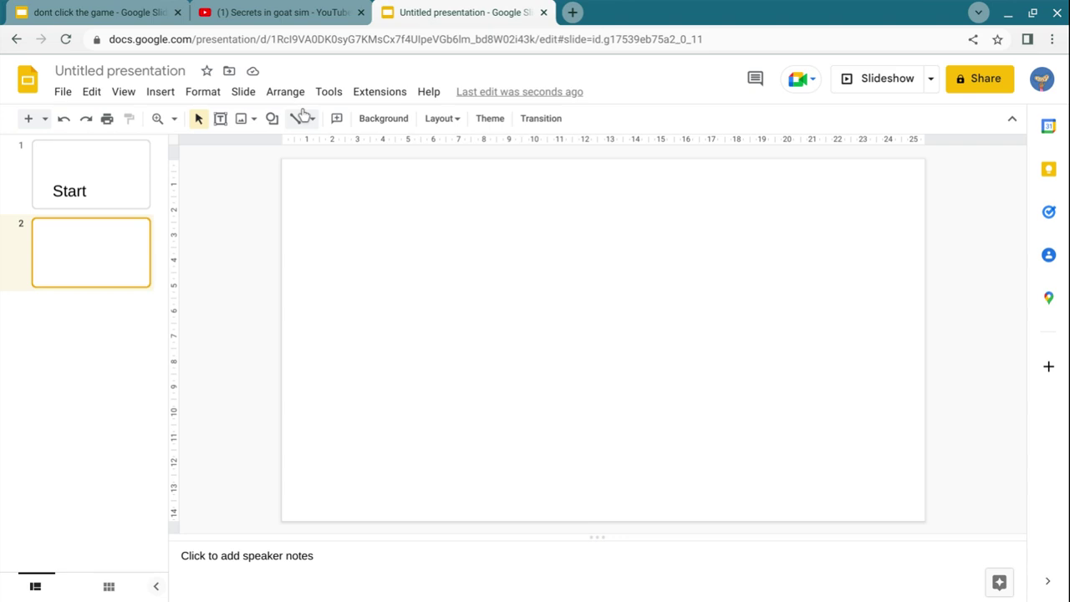
pyautogui.click(301, 114)
pyautogui.click(312, 119)
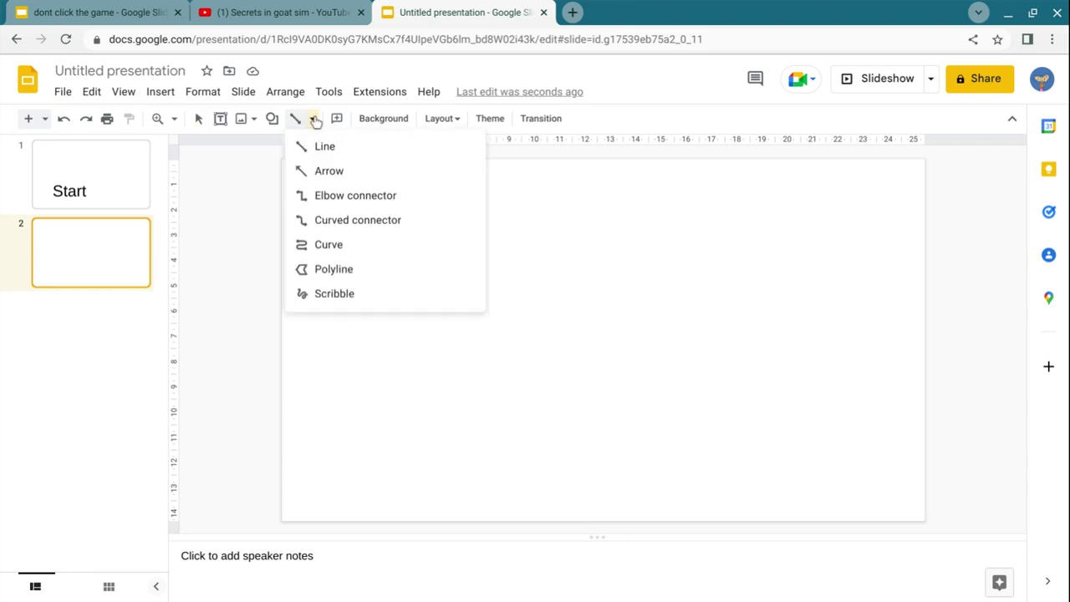
pyautogui.click(338, 304)
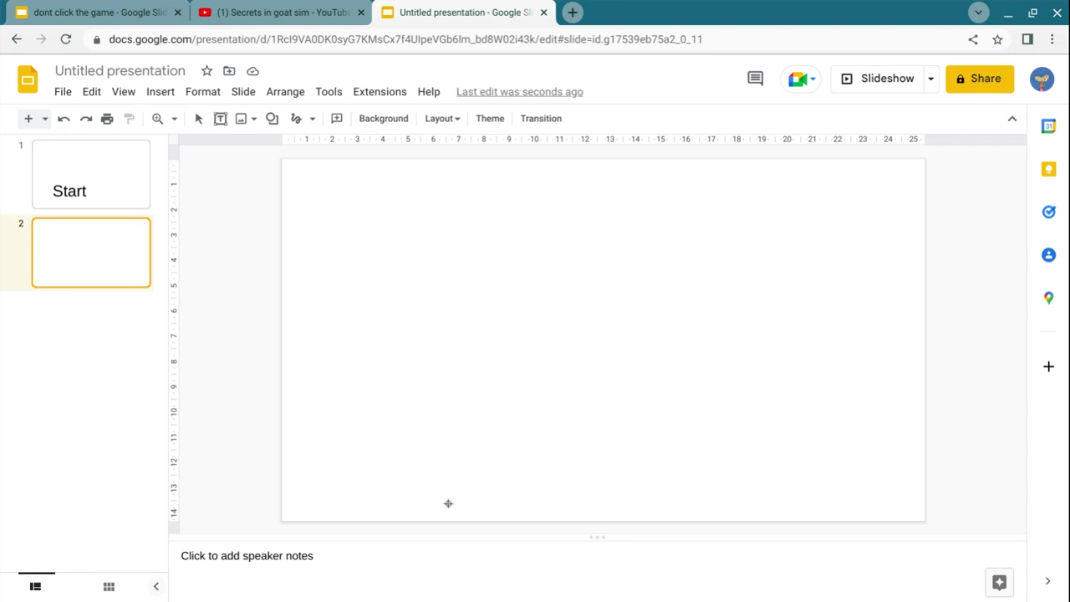
pyautogui.moveTo(448, 504); pyautogui.dragTo(455, 432)
pyautogui.moveTo(449, 425); pyautogui.dragTo(417, 440)
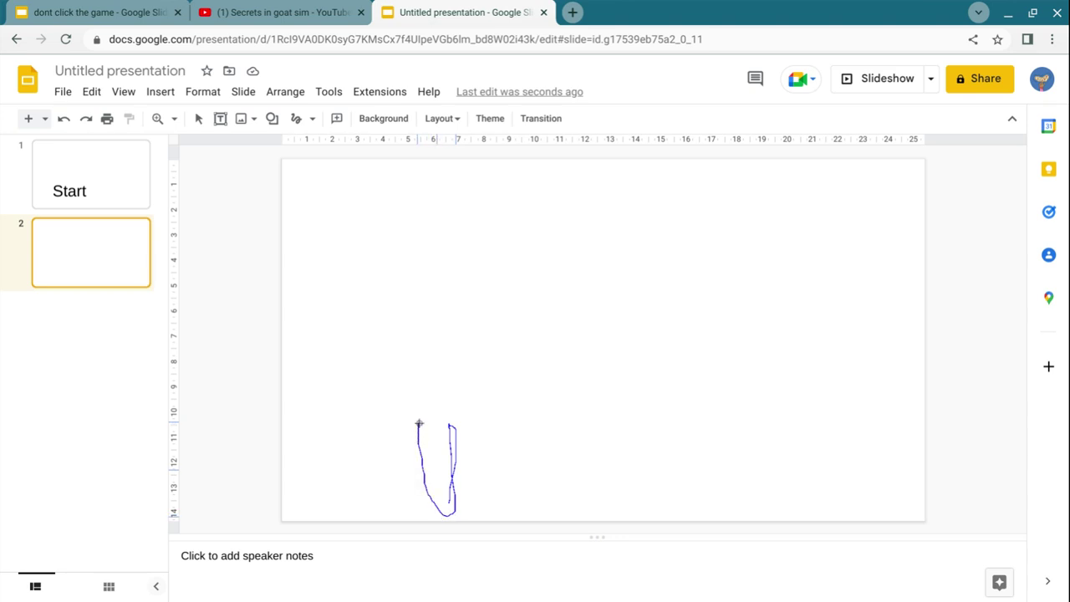
pyautogui.moveTo(425, 422); pyautogui.dragTo(427, 421)
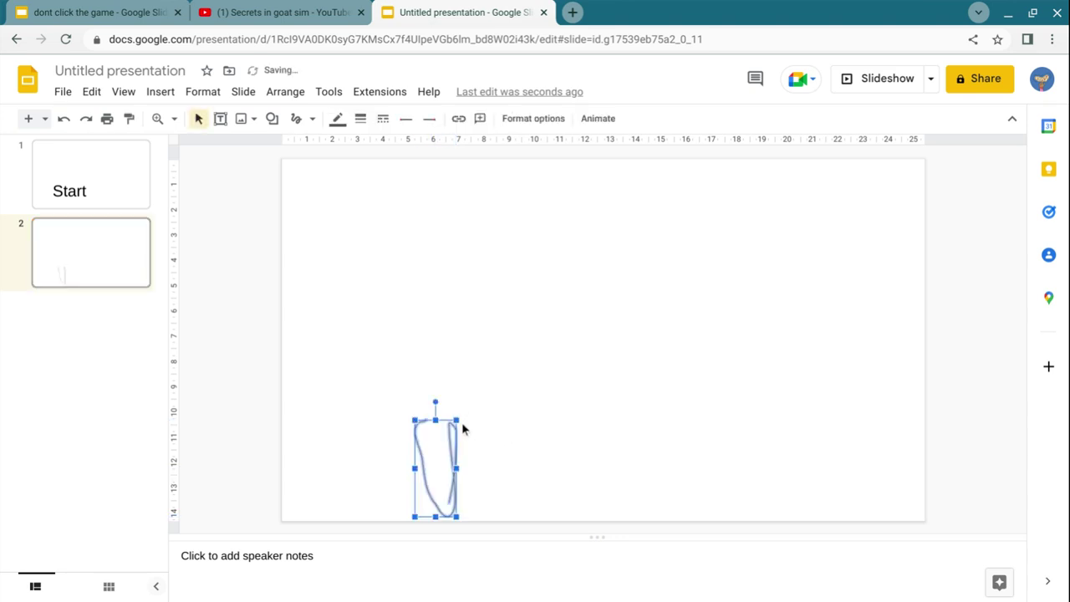
pyautogui.click(474, 392)
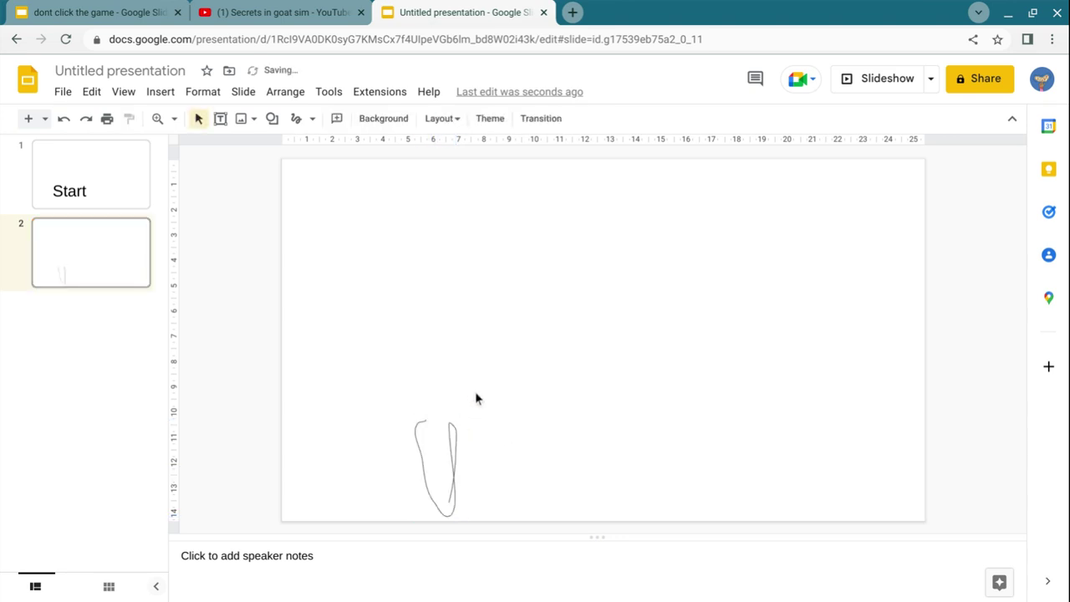
# Scribble the figure's body outline and head, then check the leg's line-end options unchanged.
pyautogui.click(313, 120)
pyautogui.click(328, 292)
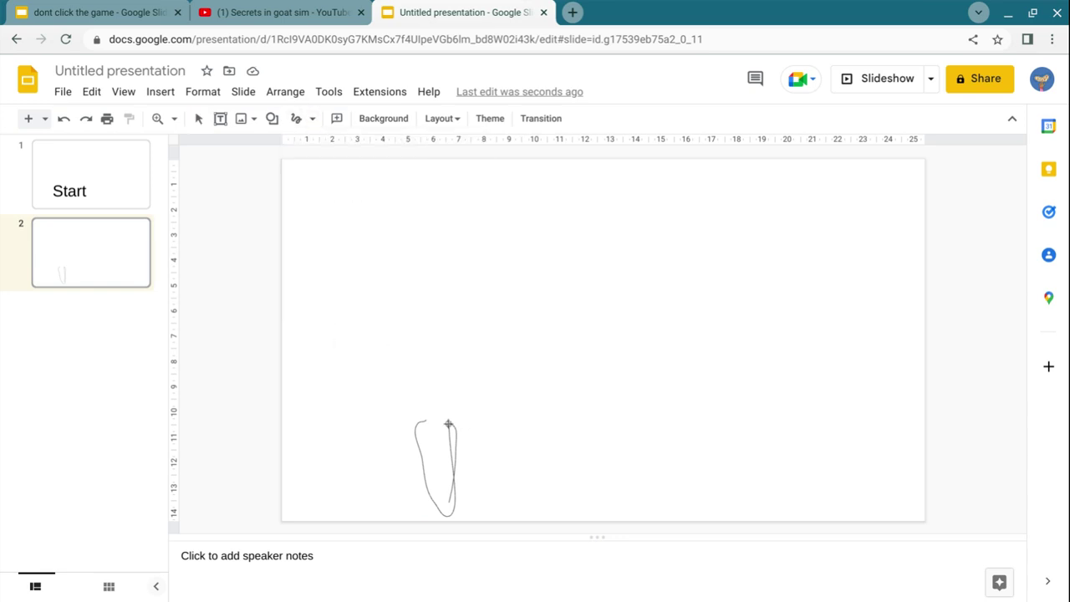
pyautogui.moveTo(448, 423)
pyautogui.mouseDown()
pyautogui.moveTo(502, 427)
pyautogui.moveTo(487, 412)
pyautogui.moveTo(475, 351)
pyautogui.moveTo(493, 339)
pyautogui.moveTo(509, 368)
pyautogui.moveTo(504, 416)
pyautogui.moveTo(491, 341)
pyautogui.moveTo(432, 306)
pyautogui.moveTo(413, 332)
pyautogui.moveTo(422, 410)
pyautogui.mouseUp()
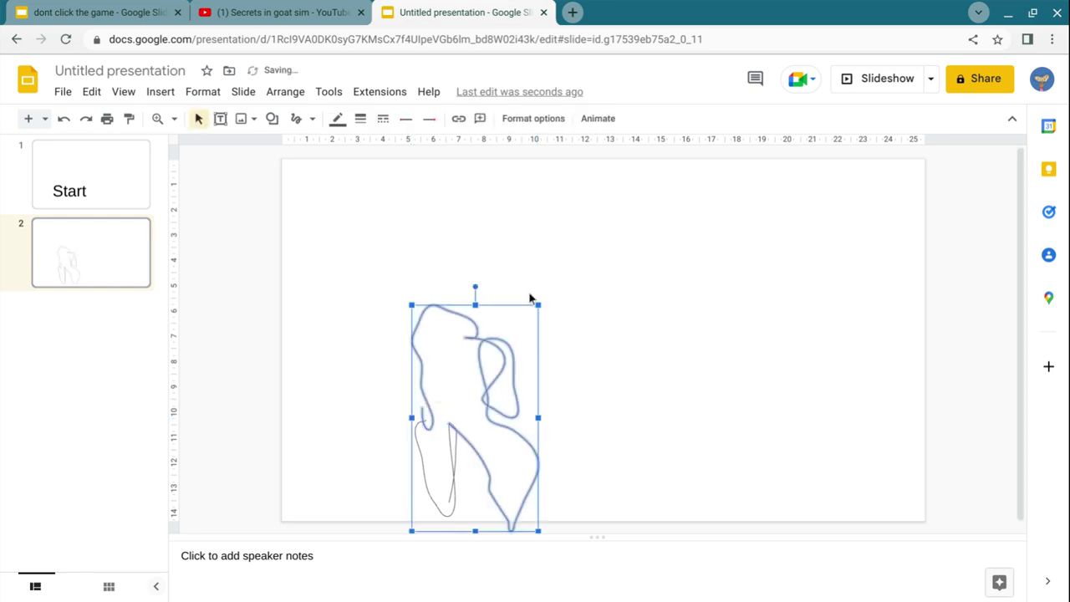
pyautogui.click(295, 119)
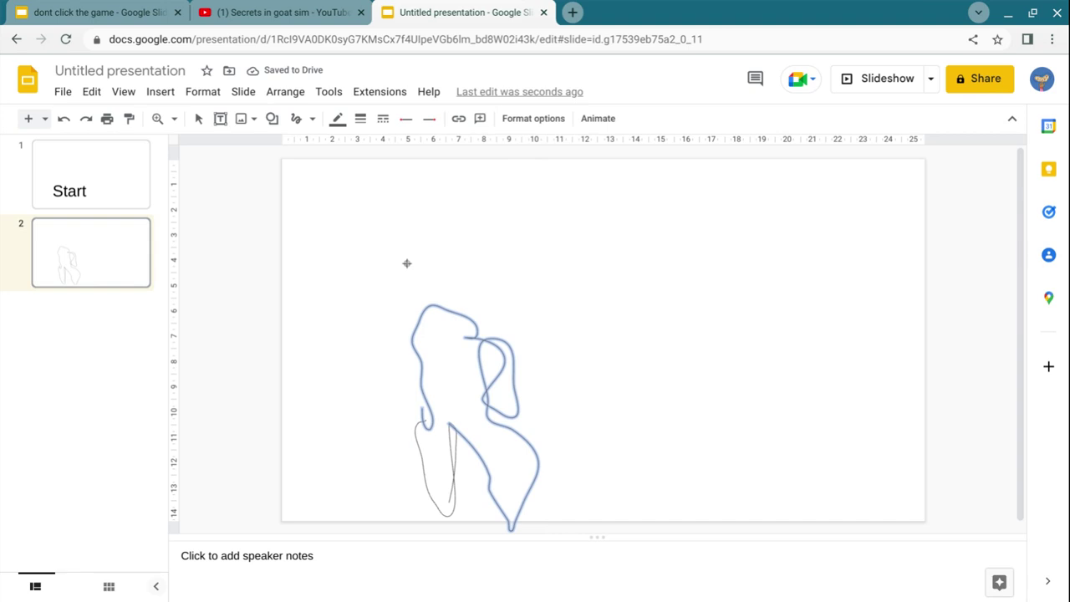
pyautogui.moveTo(425, 338)
pyautogui.mouseDown()
pyautogui.moveTo(452, 320)
pyautogui.moveTo(435, 351)
pyautogui.mouseUp()
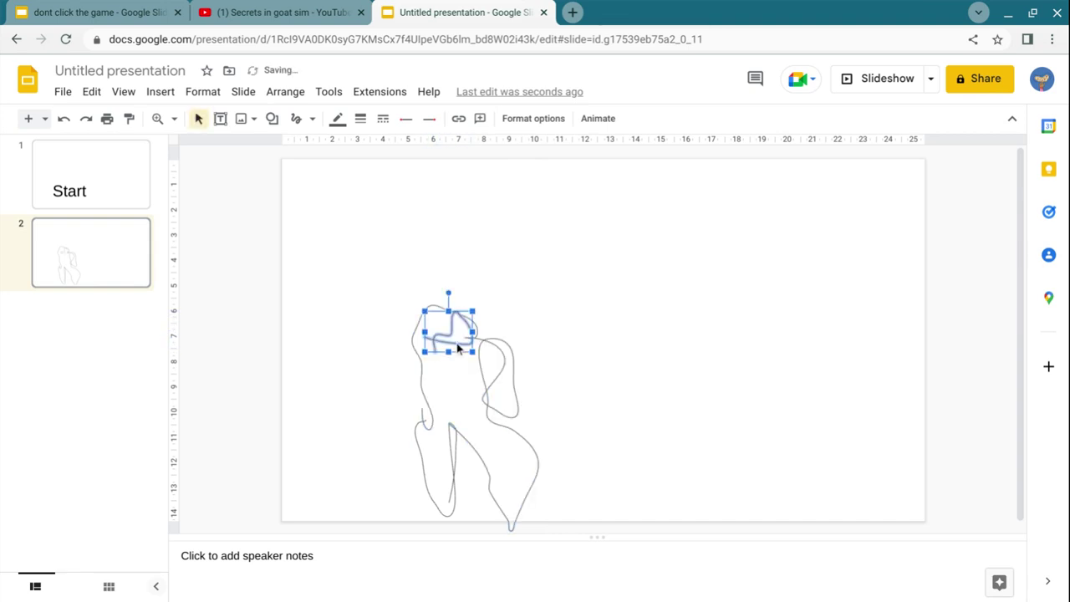
pyautogui.click(516, 287)
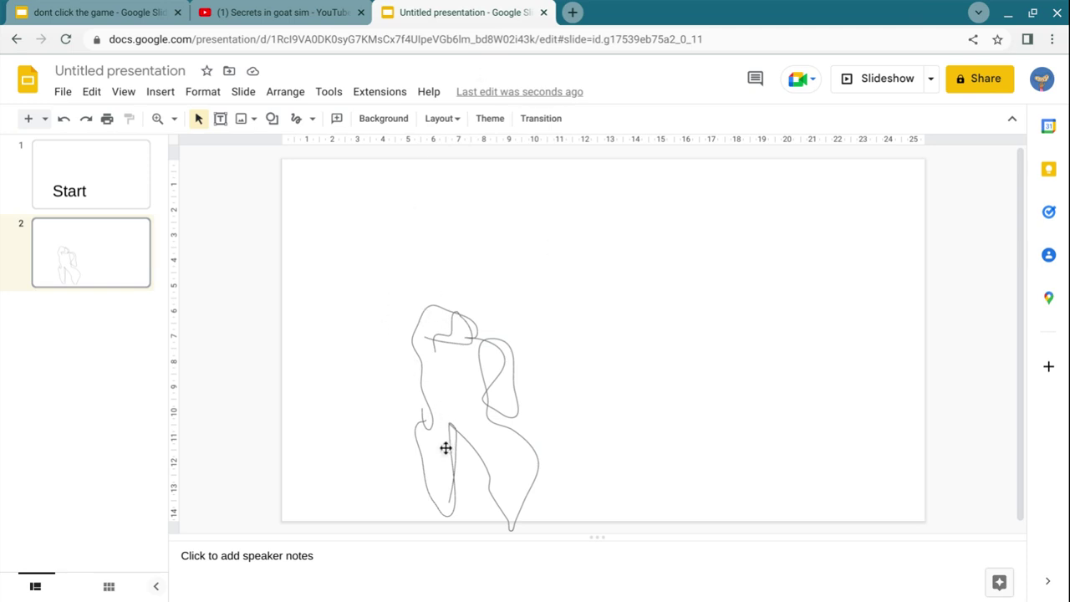
pyautogui.click(450, 509)
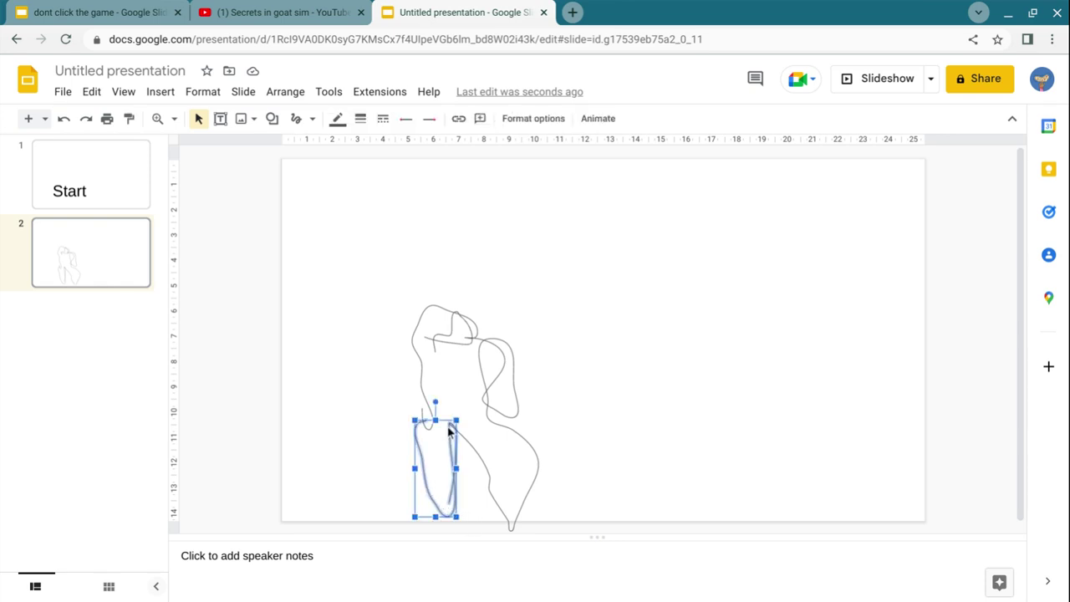
pyautogui.click(430, 119)
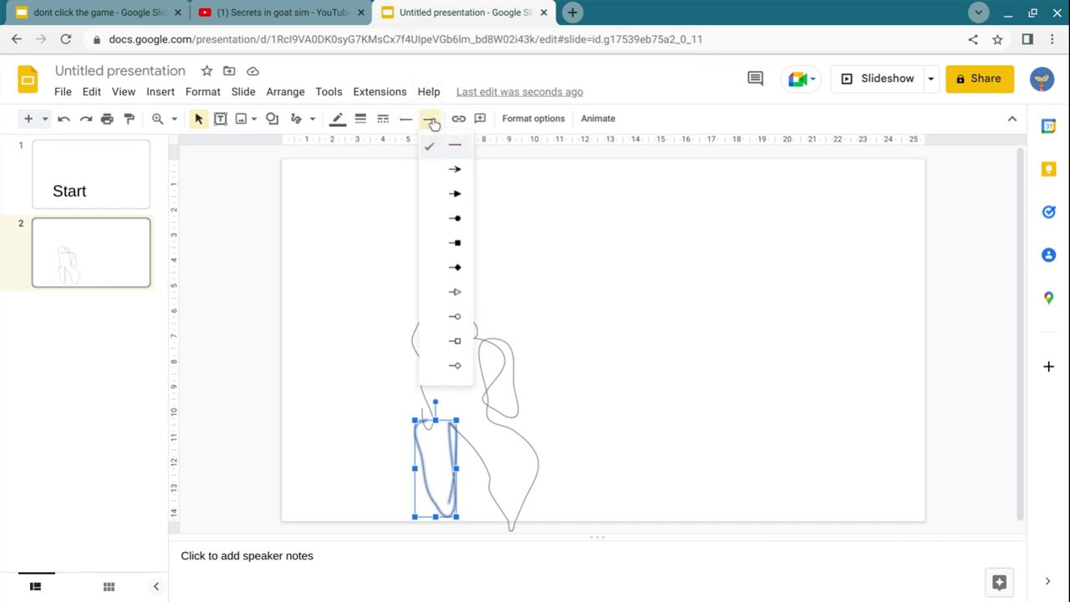
pyautogui.click(648, 264)
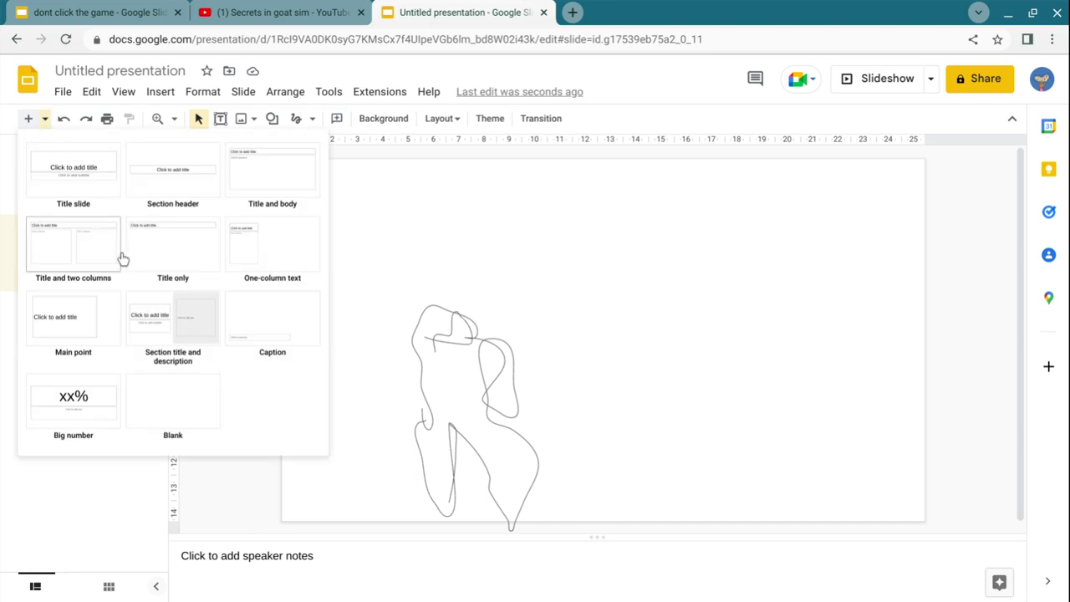
# Add blank slide 3 and set it to be skipped, leaving slide 2 unskipped.
pyautogui.click(165, 418)
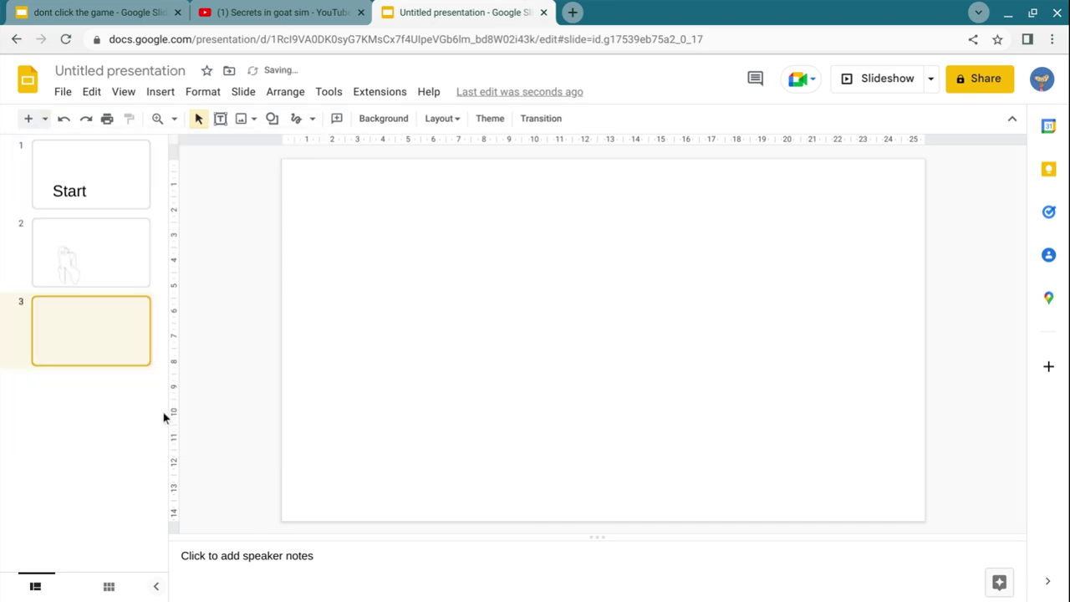
pyautogui.rightClick(68, 280)
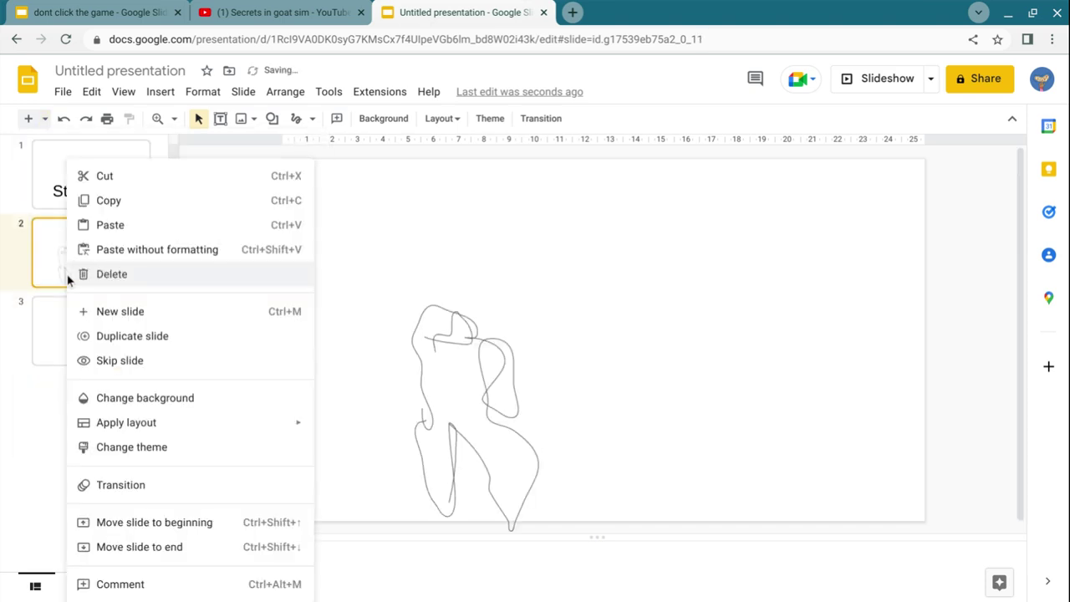
pyautogui.click(171, 366)
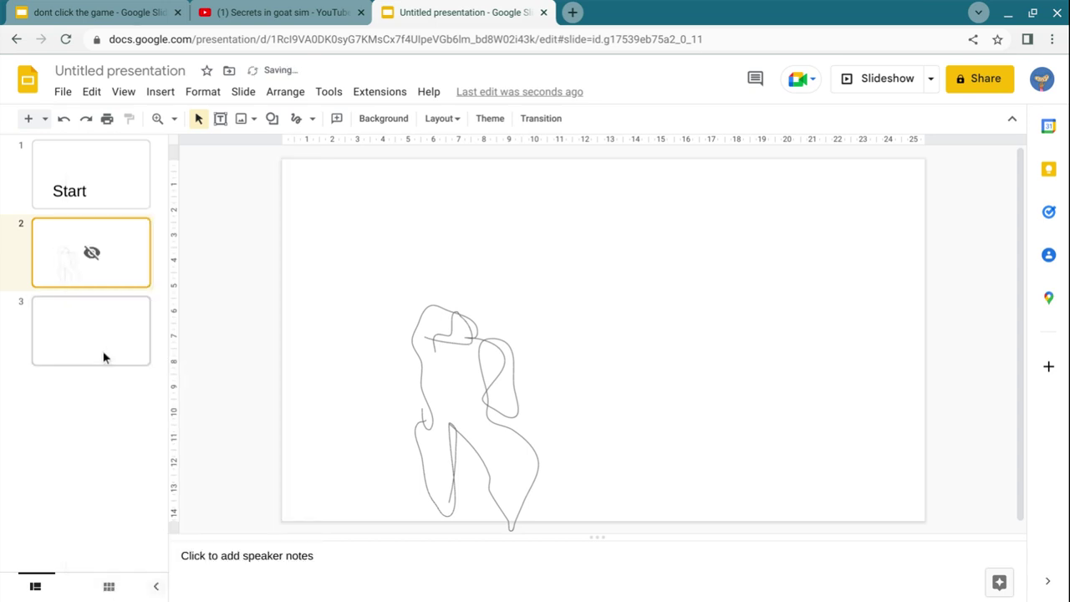
pyautogui.rightClick(103, 353)
pyautogui.click(153, 383)
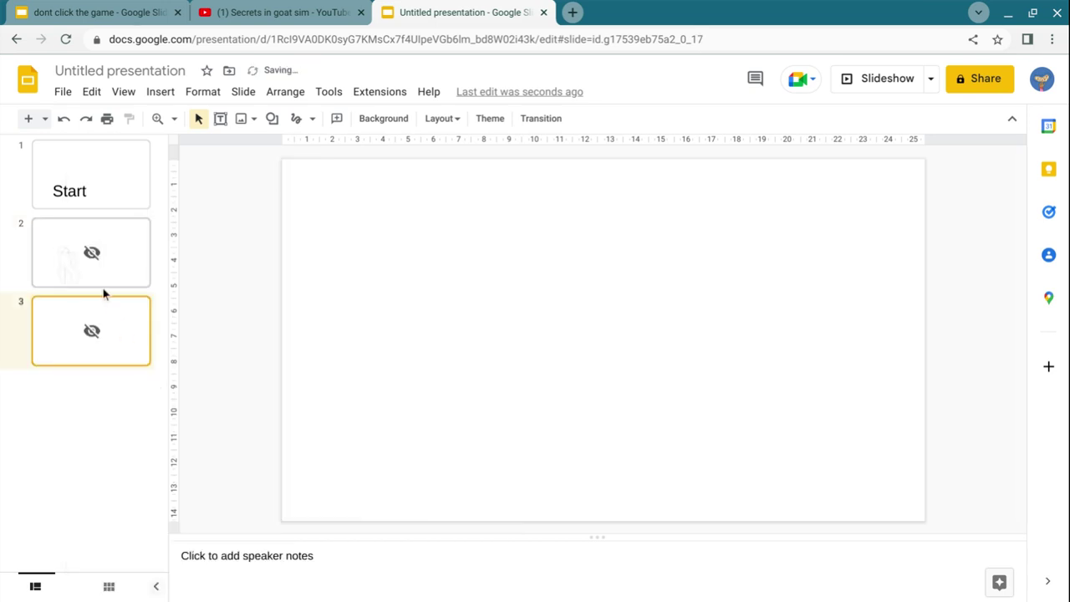
pyautogui.rightClick(86, 252)
pyautogui.click(174, 358)
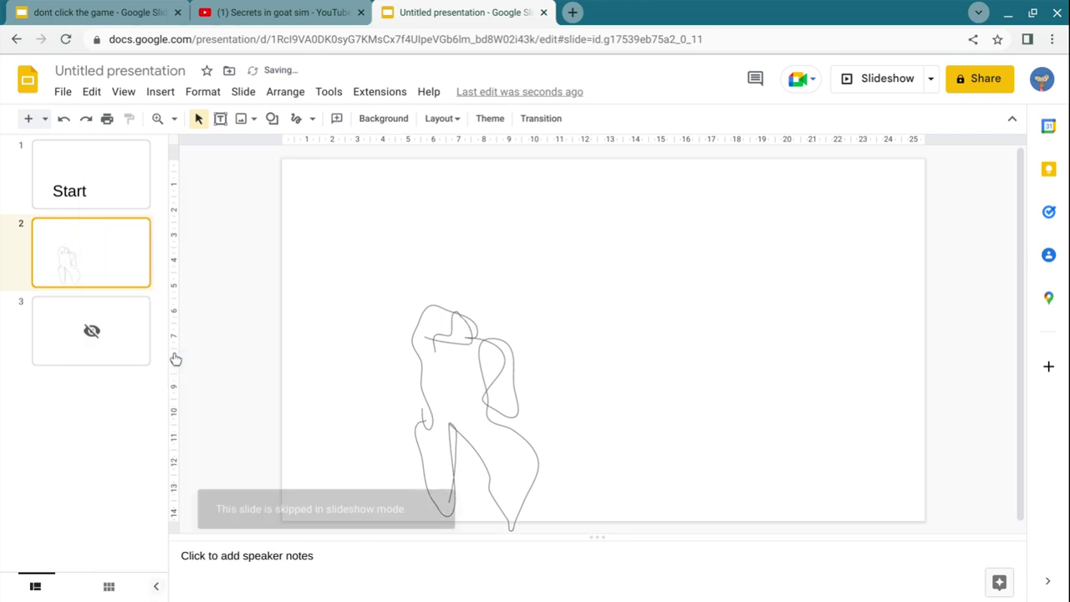
pyautogui.click(94, 364)
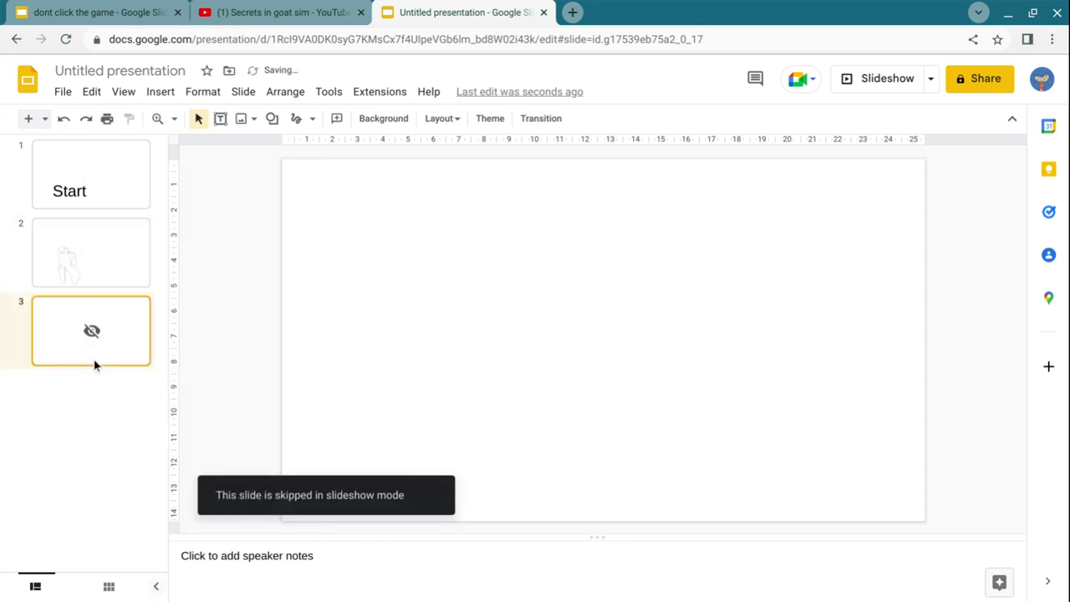
# Add blank slide 4 and set it to be skipped in the slideshow.
pyautogui.click(44, 118)
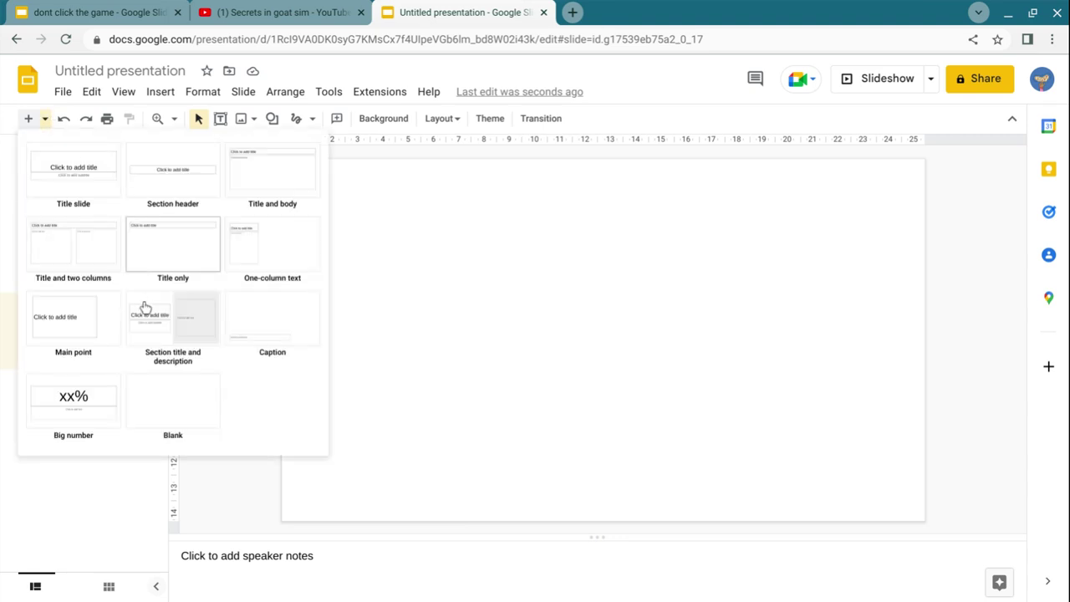
pyautogui.click(151, 419)
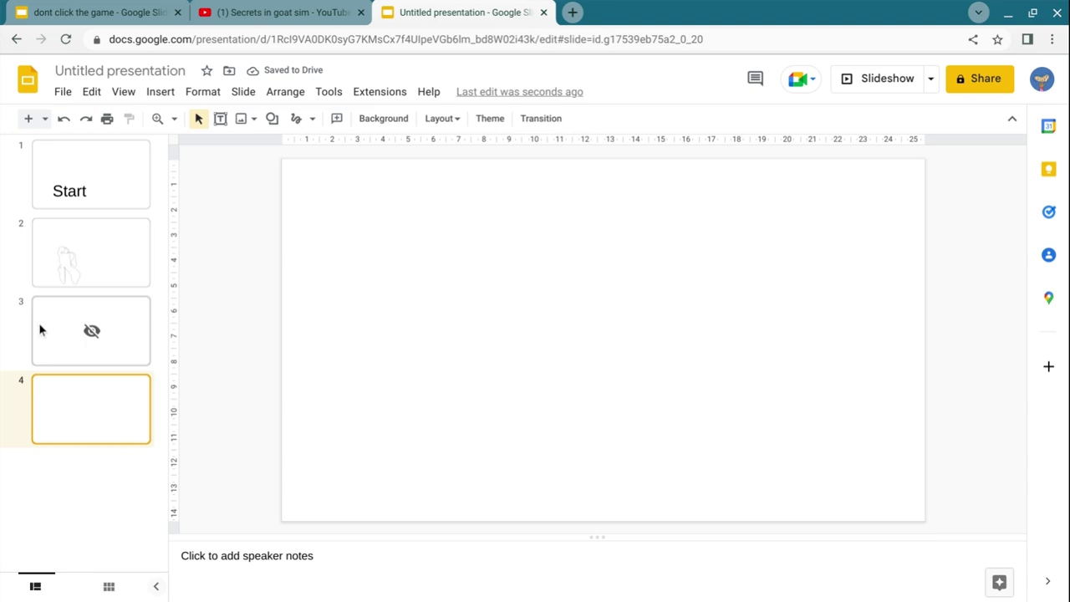
pyautogui.rightClick(89, 396)
pyautogui.click(176, 399)
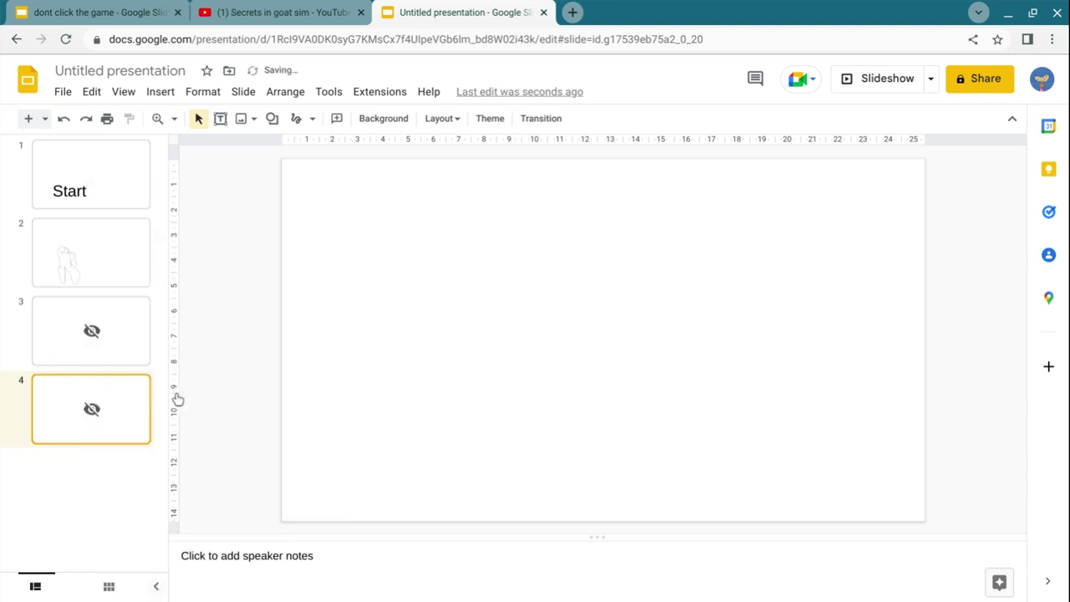
pyautogui.click(104, 255)
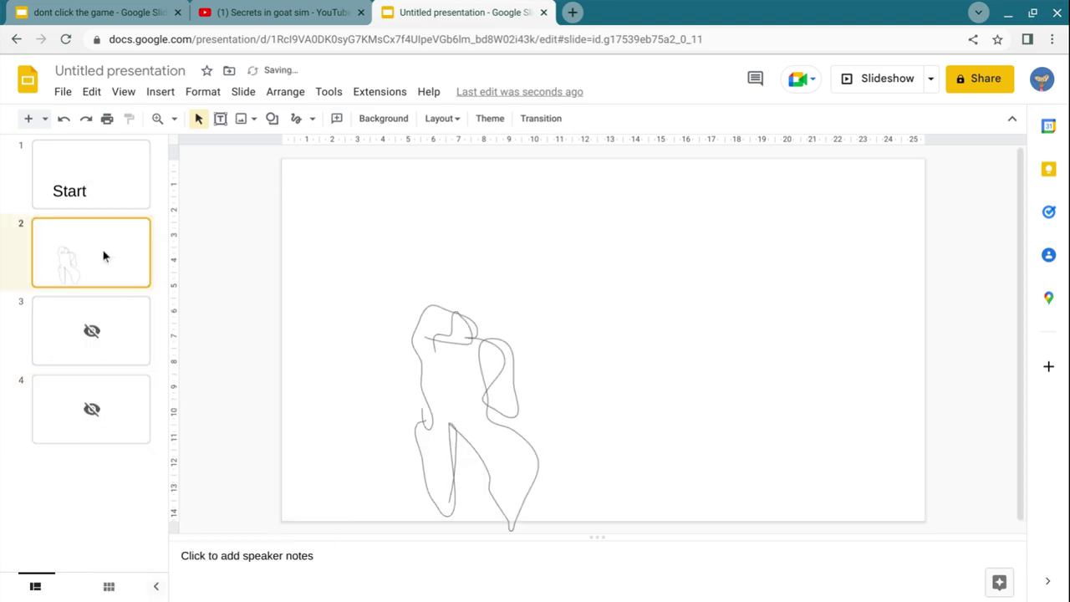
# Link the whole figure drawing on slide 2 to the next slide.
pyautogui.click(423, 419)
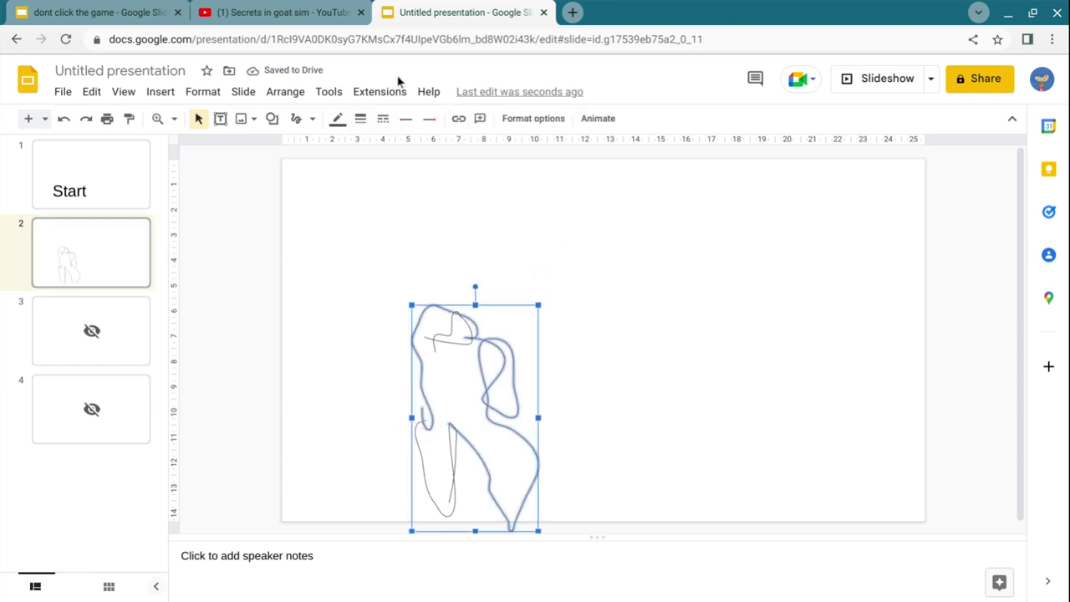
pyautogui.click(459, 118)
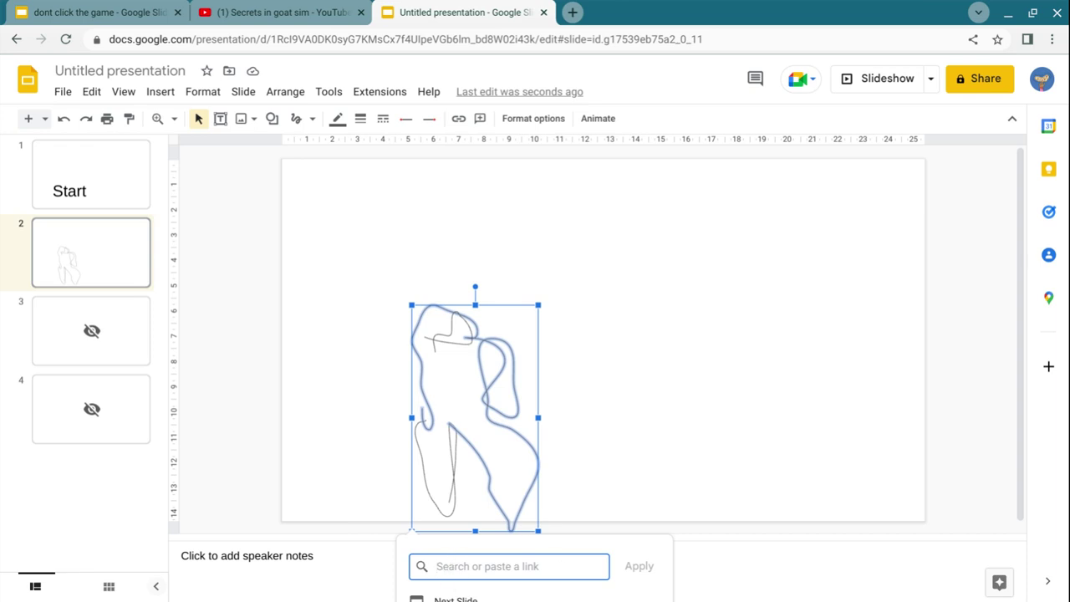
pyautogui.click(452, 598)
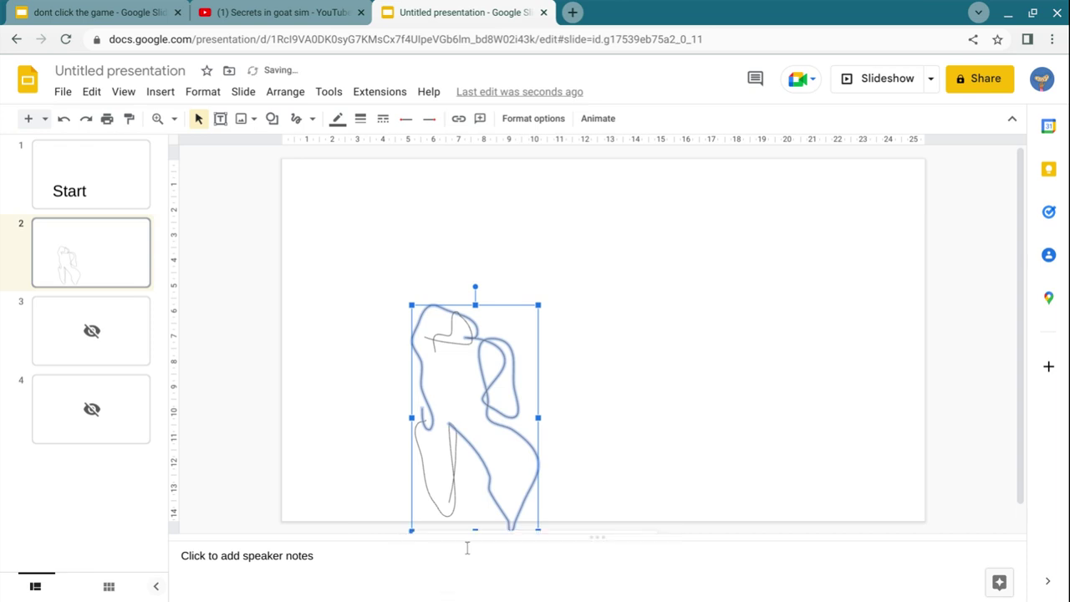
pyautogui.click(429, 468)
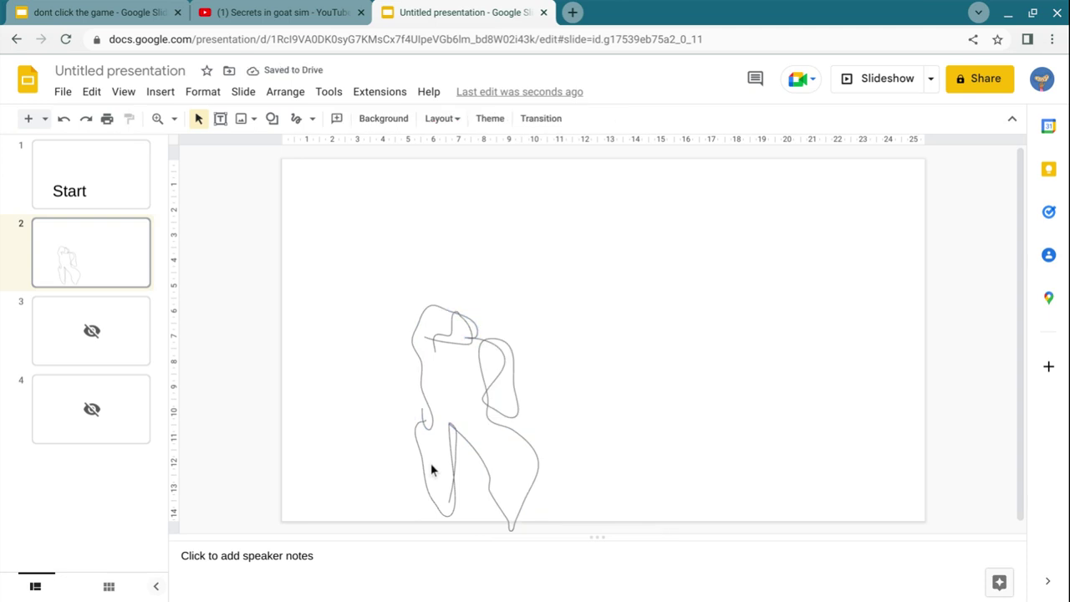
# Link the figure's head to Slide 4 of the presentation.
pyautogui.click(452, 335)
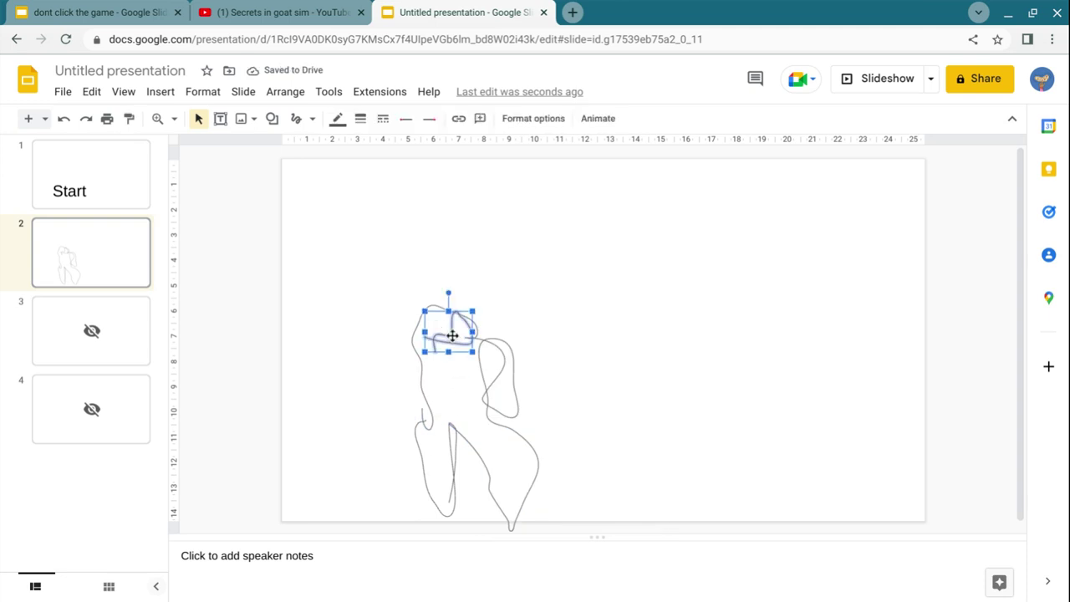
pyautogui.click(480, 122)
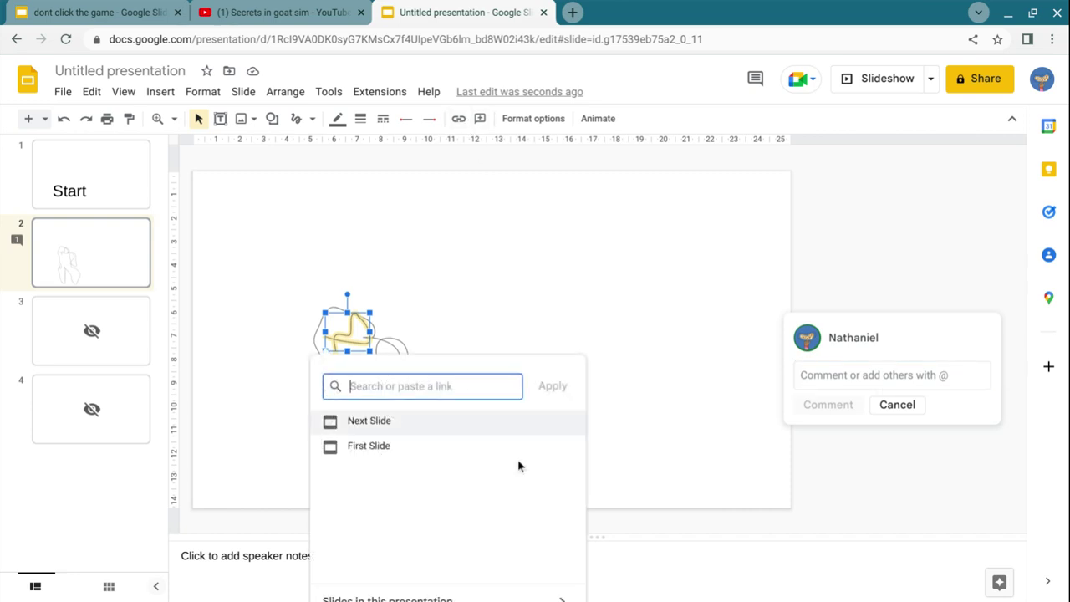
pyautogui.click(897, 405)
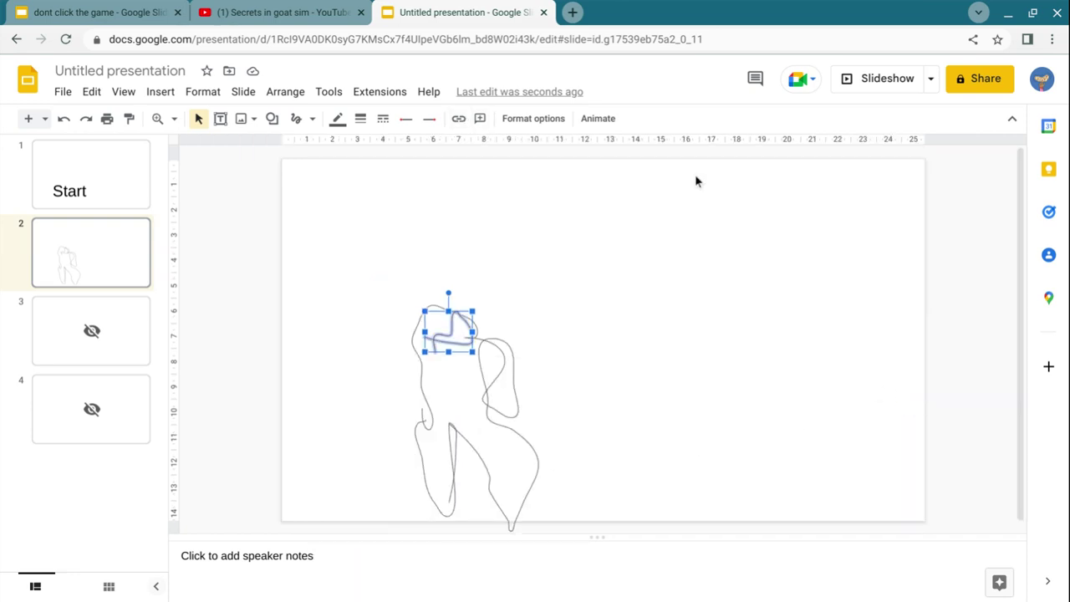
pyautogui.click(458, 118)
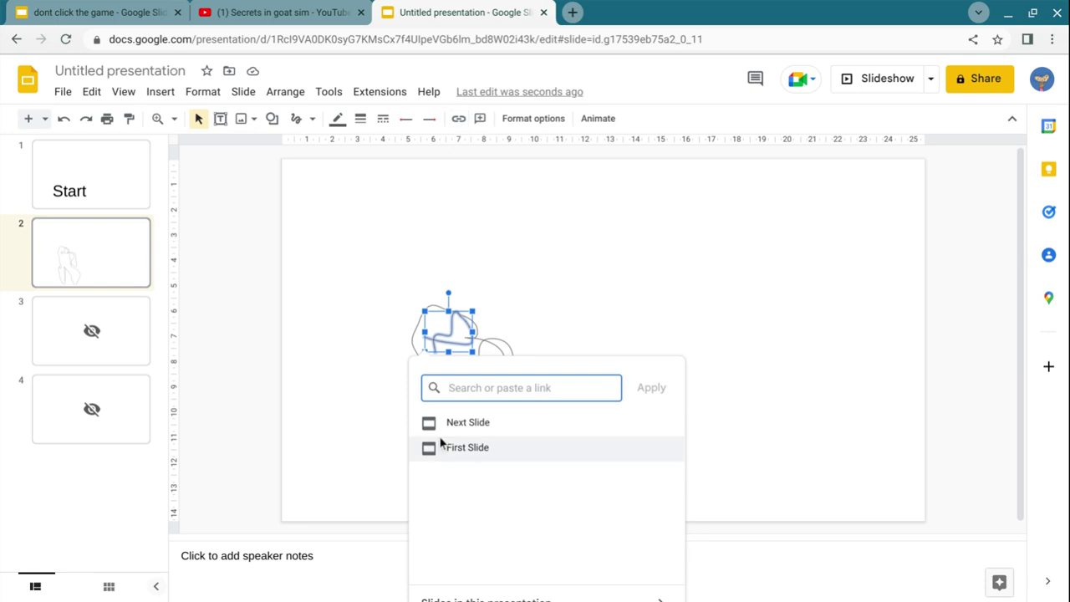
pyautogui.click(545, 585)
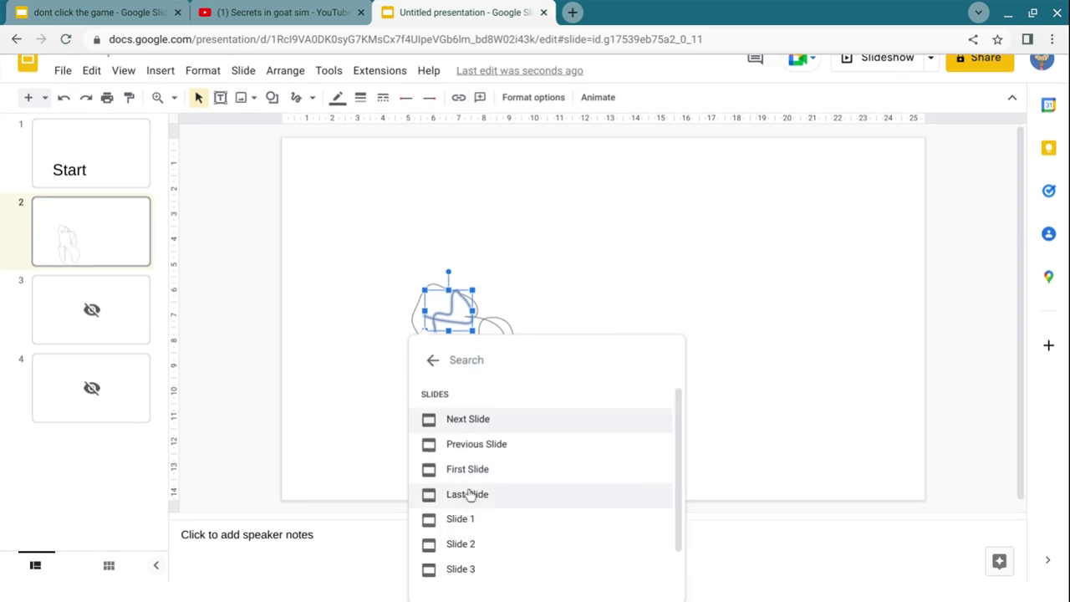
pyautogui.scroll(-1, 466, 491)
pyautogui.scroll(-1, 475, 569)
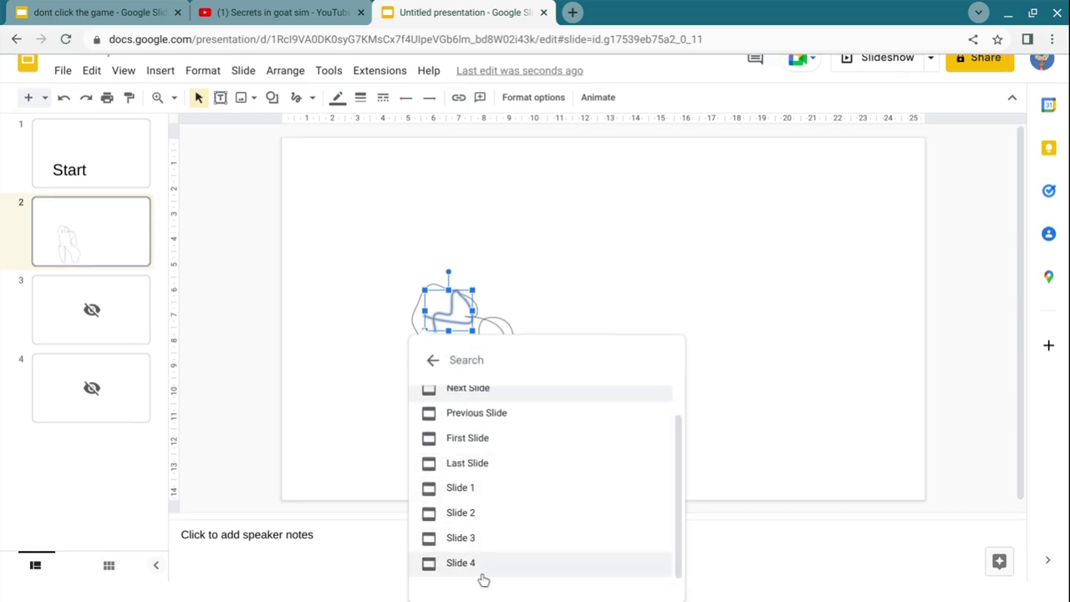
pyautogui.click(460, 563)
pyautogui.click(581, 290)
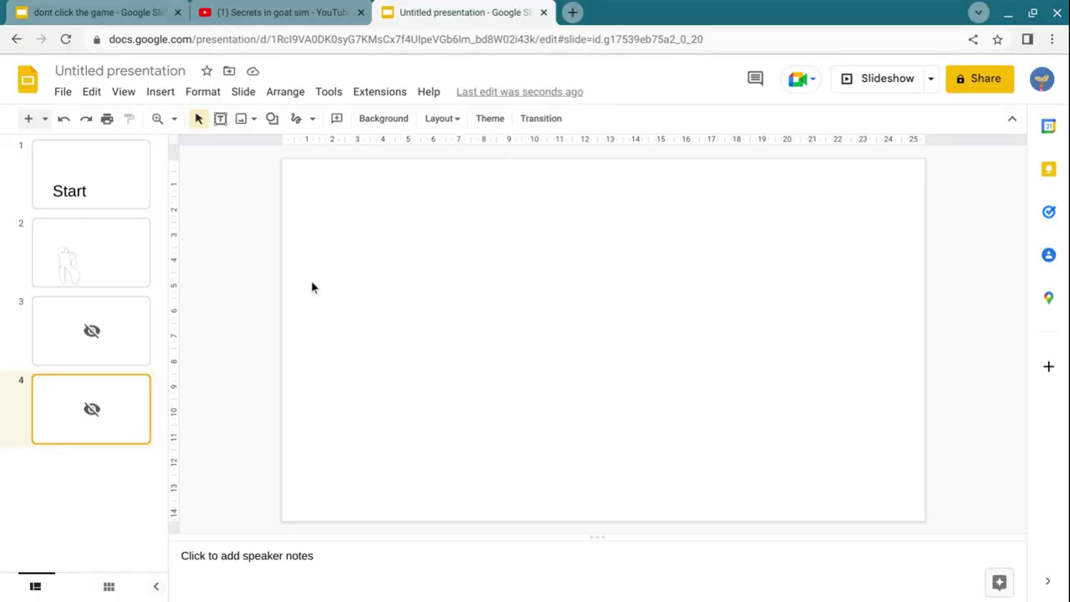
# Add a wide 100-point text box reading 'you lose lamo' to hidden slide 3.
pyautogui.click(119, 337)
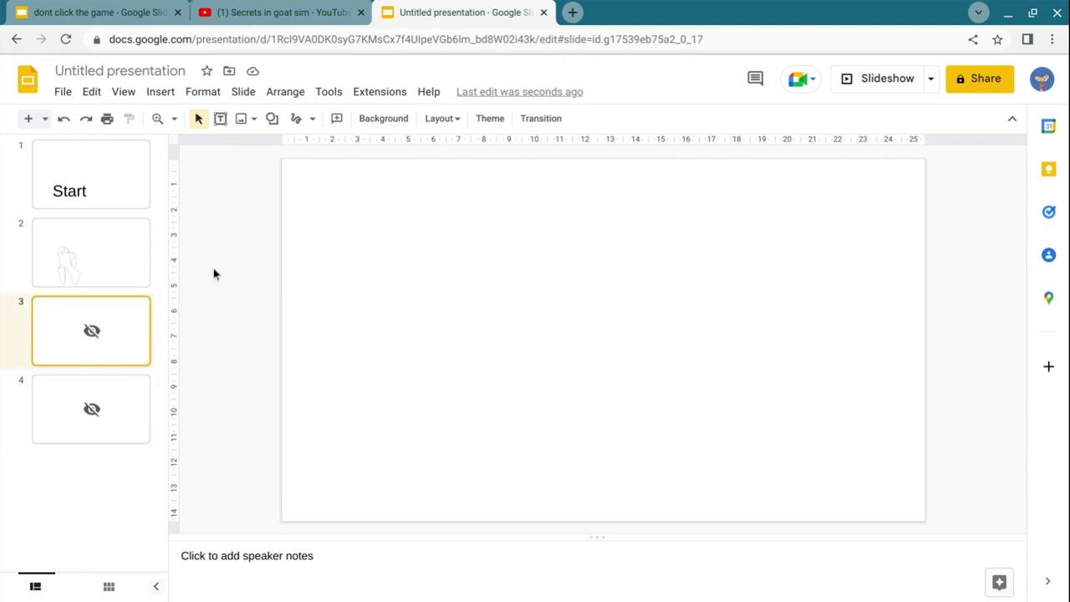
pyautogui.click(220, 118)
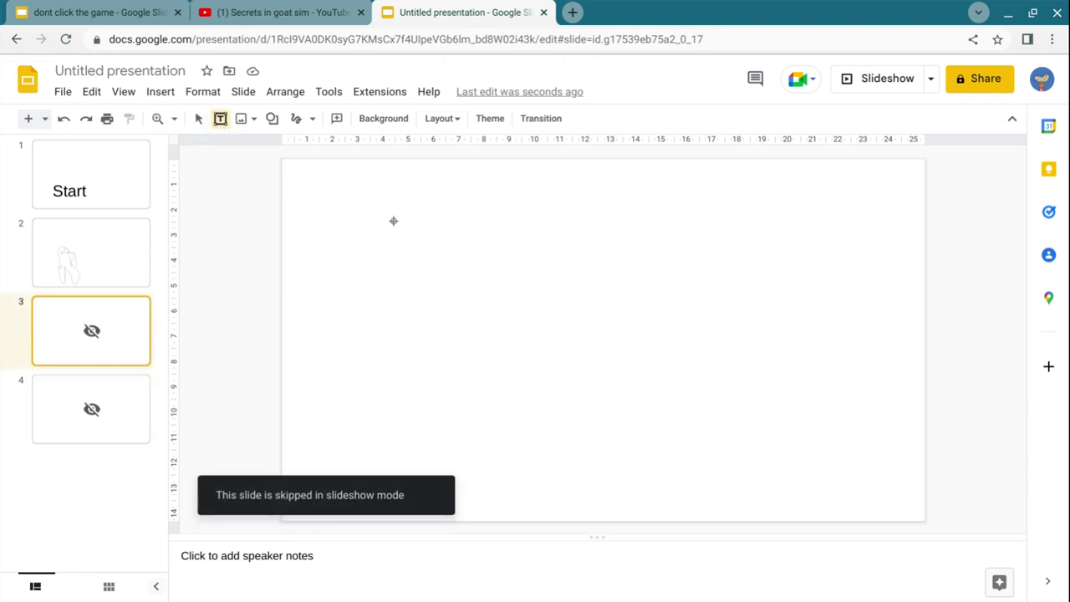
pyautogui.moveTo(393, 221)
pyautogui.mouseDown()
pyautogui.moveTo(895, 346)
pyautogui.moveTo(886, 353)
pyautogui.mouseUp()
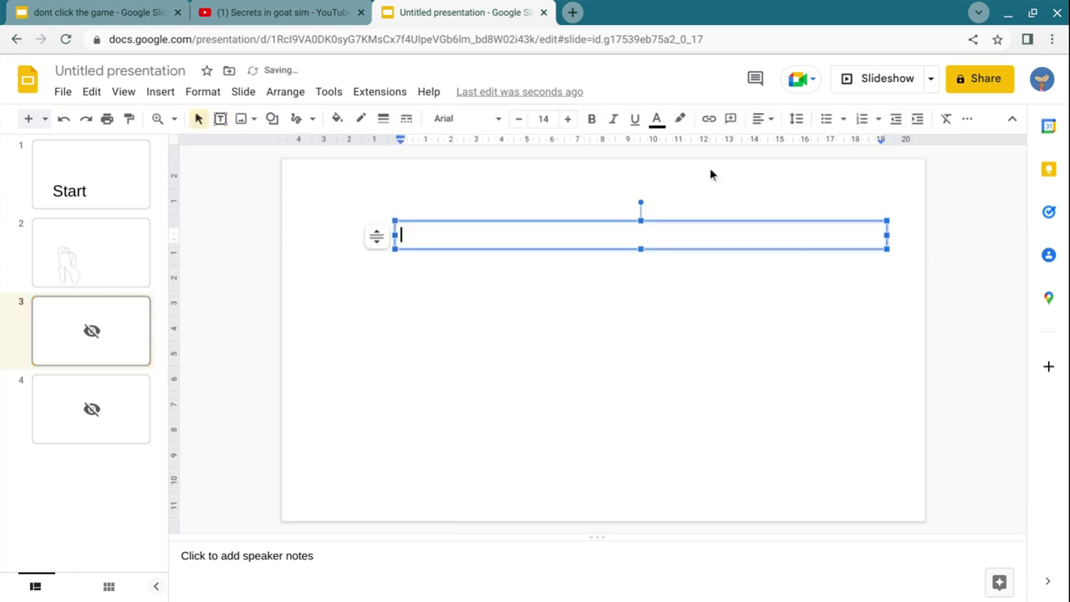
pyautogui.click(545, 119)
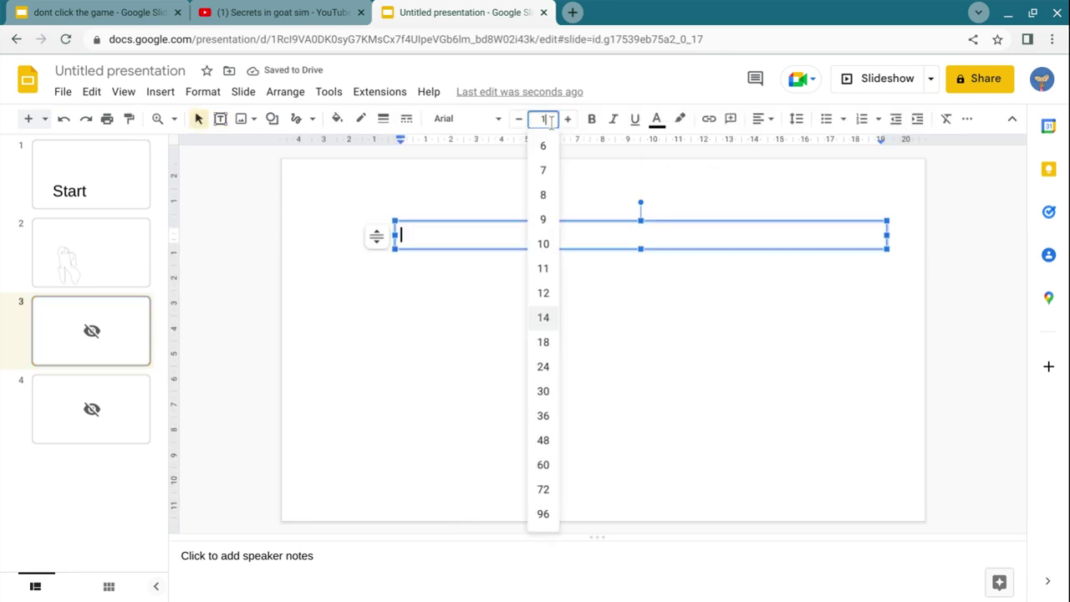
pyautogui.write('00')
pyautogui.press('Return')
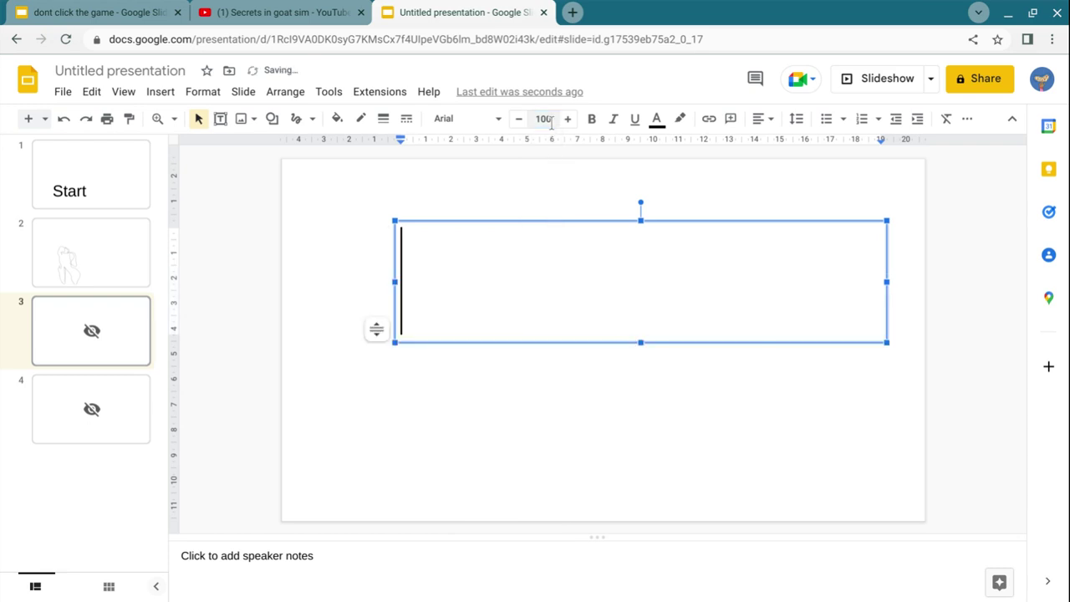
pyautogui.write('yo')
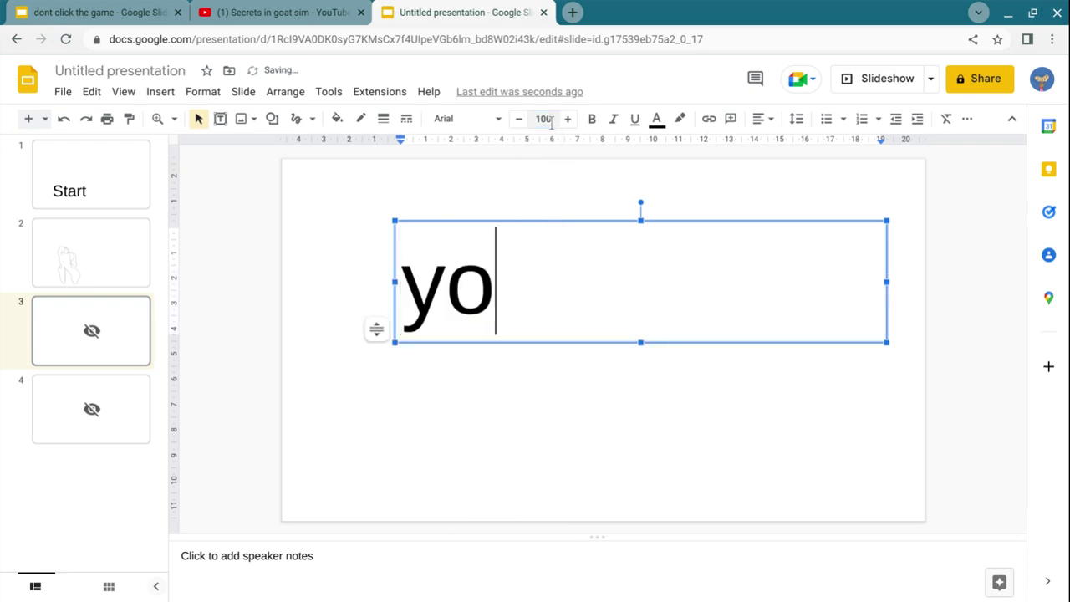
pyautogui.write('u lo')
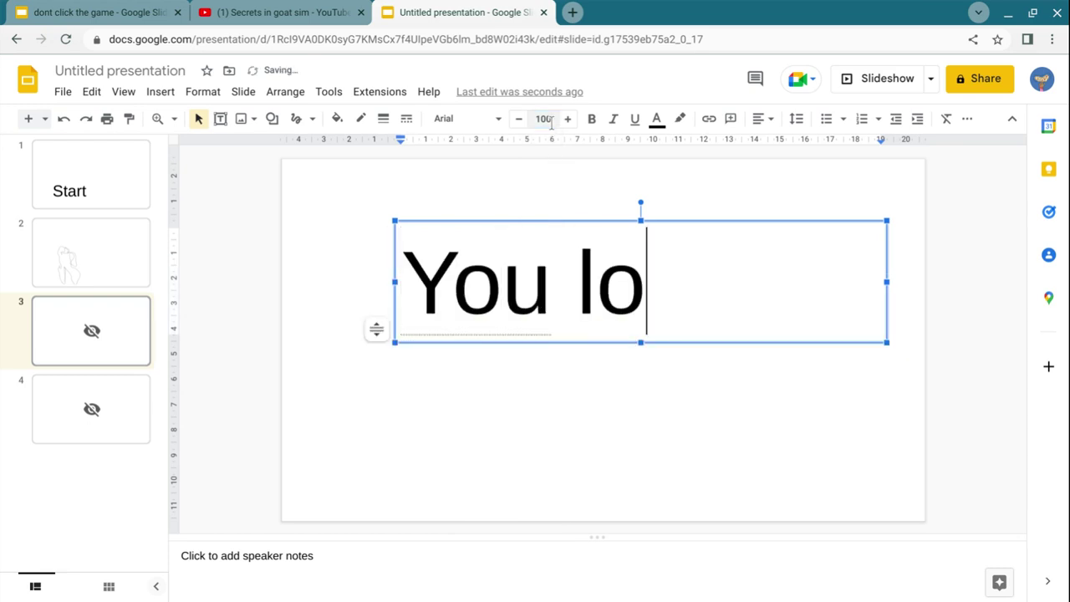
pyautogui.write('se ')
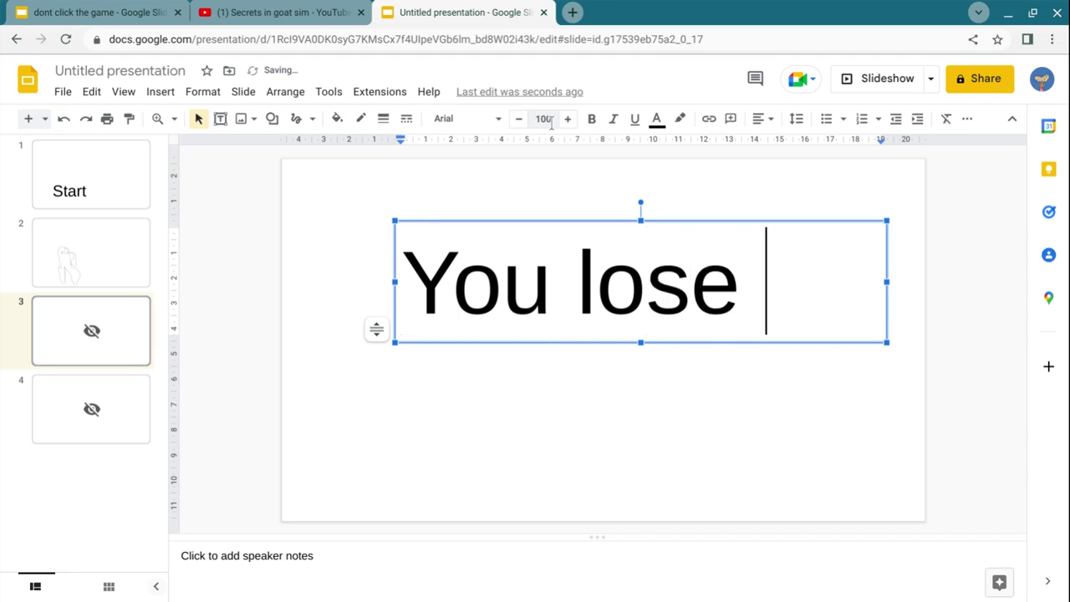
pyautogui.write('lam')
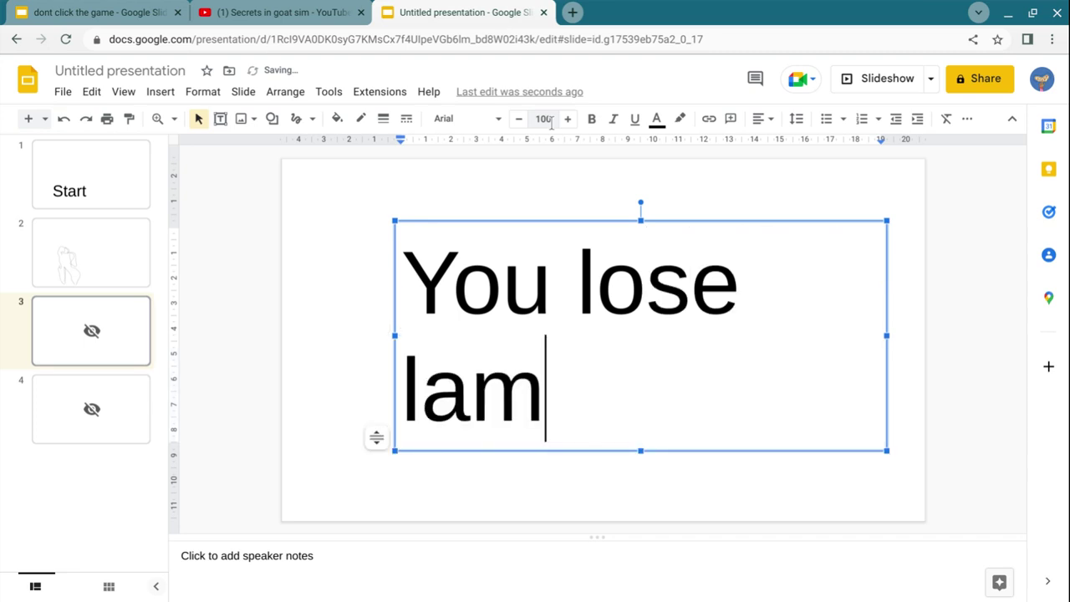
pyautogui.write('o')
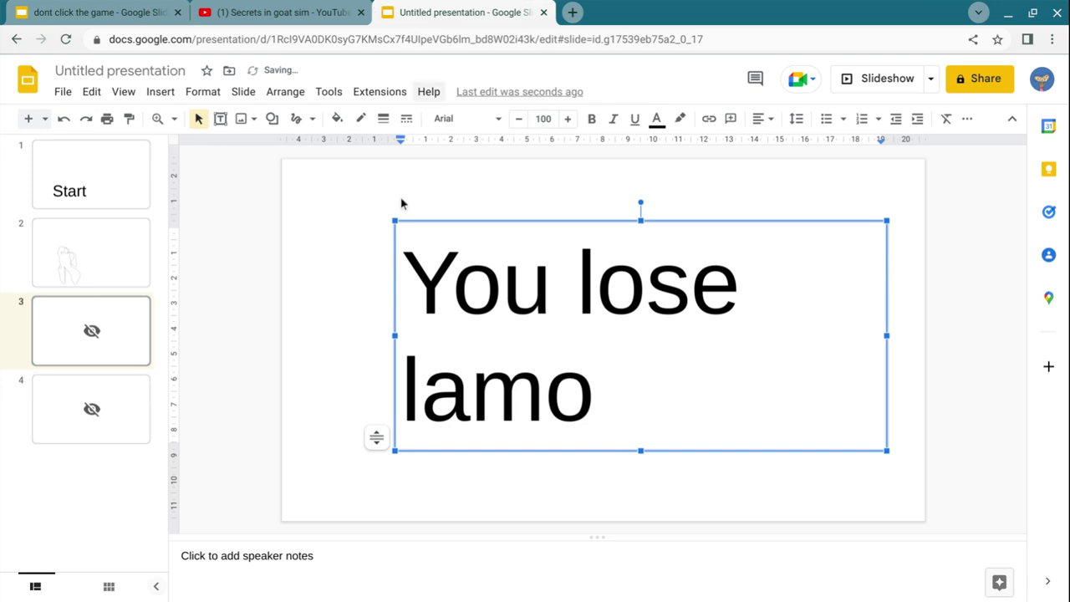
pyautogui.click(392, 206)
# Draw a large smiley face shape on slide 4.
pyautogui.click(117, 421)
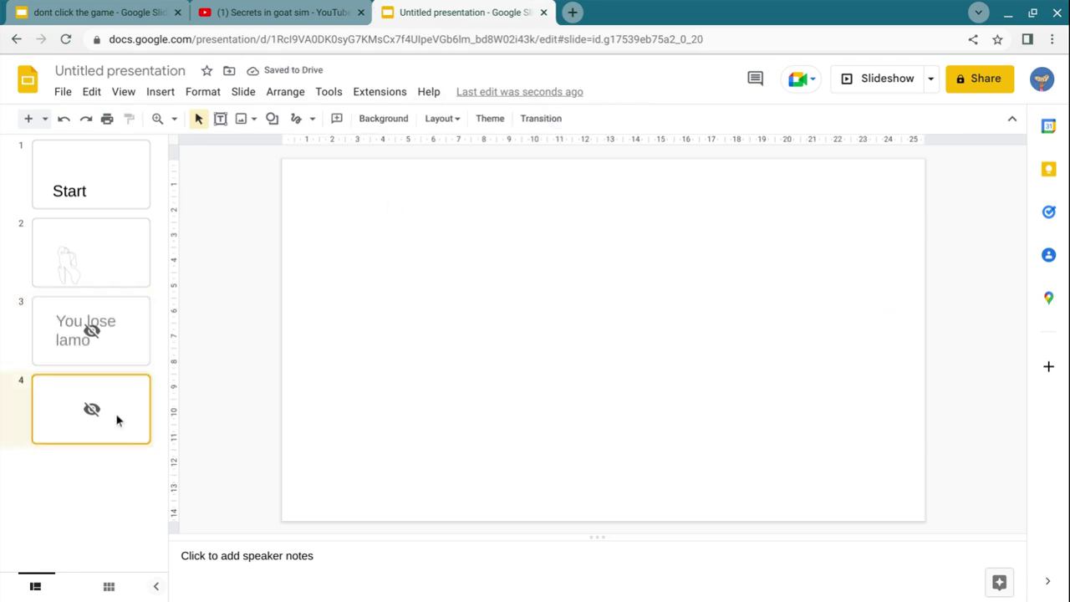
pyautogui.click(266, 138)
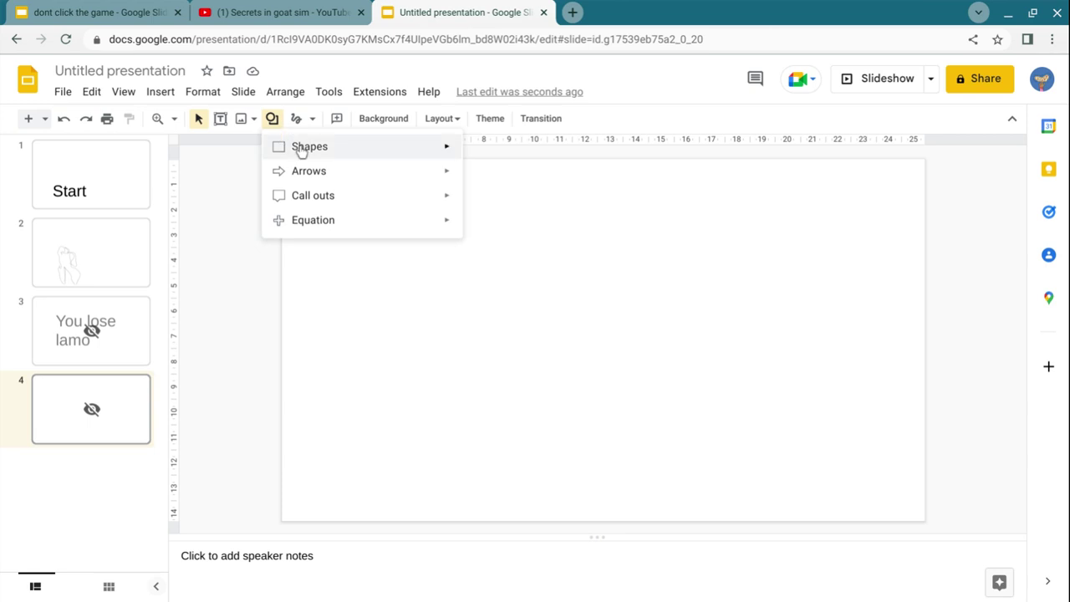
pyautogui.moveTo(309, 146)
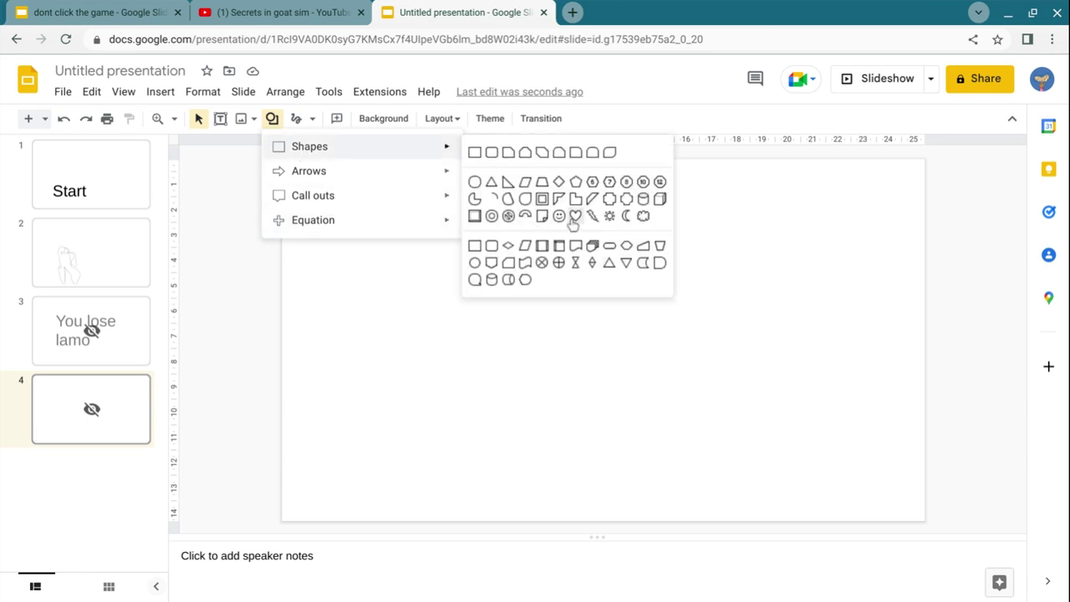
pyautogui.click(557, 215)
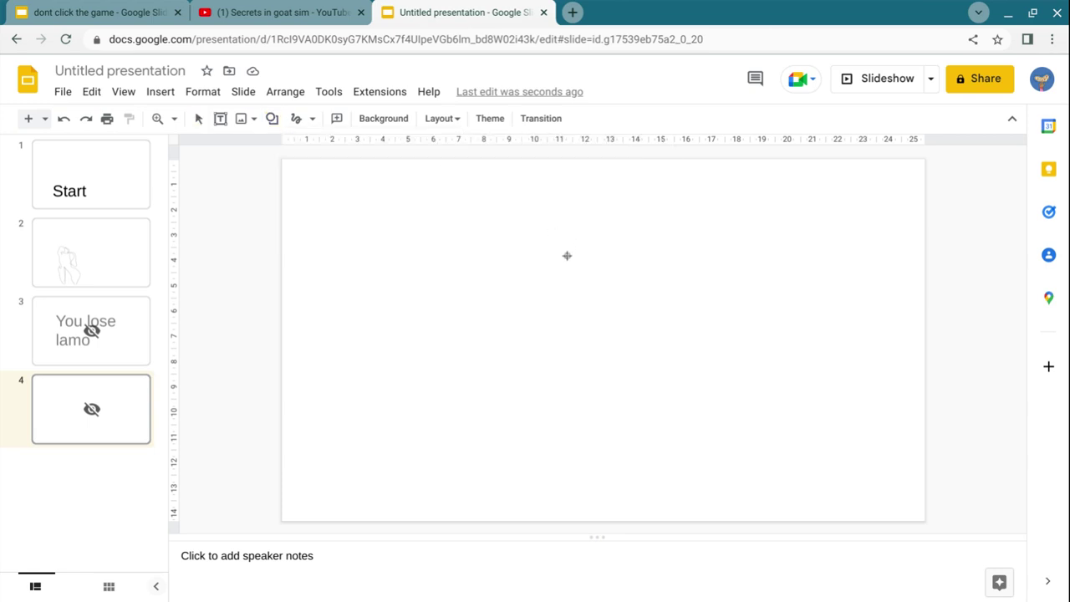
pyautogui.moveTo(525, 276)
pyautogui.mouseDown()
pyautogui.moveTo(841, 499)
pyautogui.moveTo(543, 382)
pyautogui.moveTo(614, 396)
pyautogui.moveTo(758, 377)
pyautogui.moveTo(956, 387)
pyautogui.moveTo(891, 423)
pyautogui.moveTo(917, 446)
pyautogui.moveTo(897, 509)
pyautogui.moveTo(810, 526)
pyautogui.moveTo(821, 464)
pyautogui.moveTo(829, 523)
pyautogui.mouseUp()
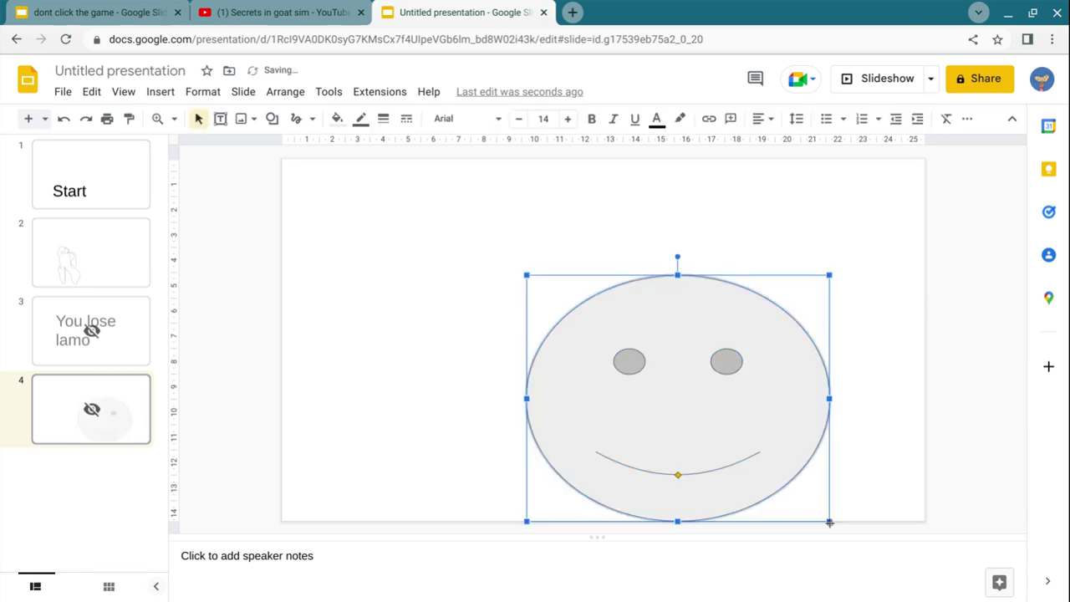
# Duplicate the smiley, move one copy to the upper left, and delete the extra copies.
pyautogui.hotkey('ctrl', 'd')
pyautogui.hotkey('ctrl', 'd')
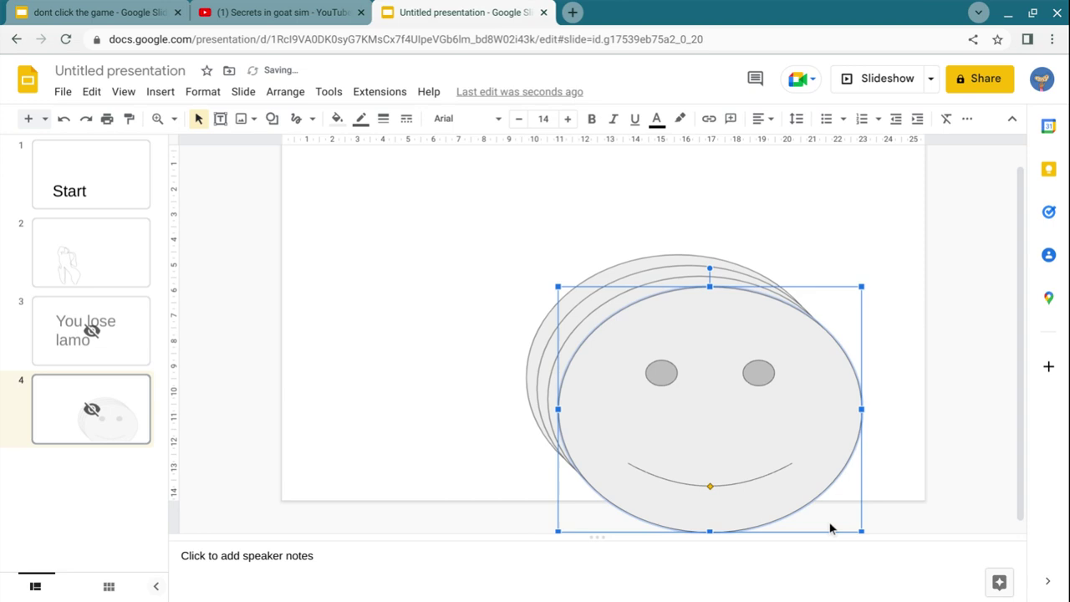
pyautogui.hotkey('ctrl', 'd')
pyautogui.hotkey('ctrl', 'd')
pyautogui.moveTo(692, 419)
pyautogui.mouseDown()
pyautogui.moveTo(356, 231)
pyautogui.moveTo(368, 293)
pyautogui.moveTo(424, 314)
pyautogui.mouseUp()
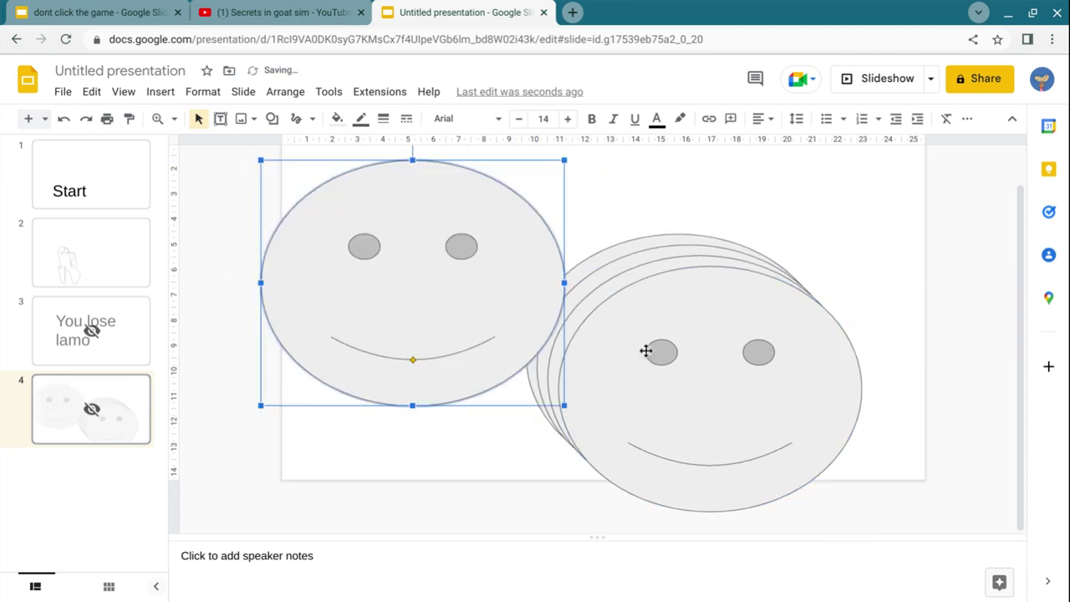
pyautogui.click(684, 375)
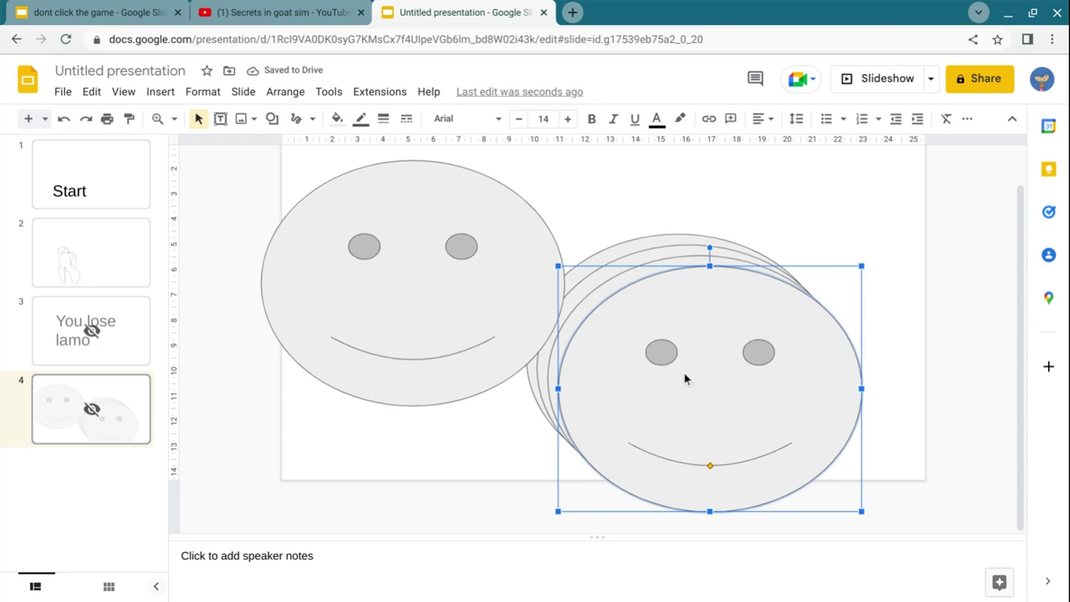
pyautogui.press('Delete')
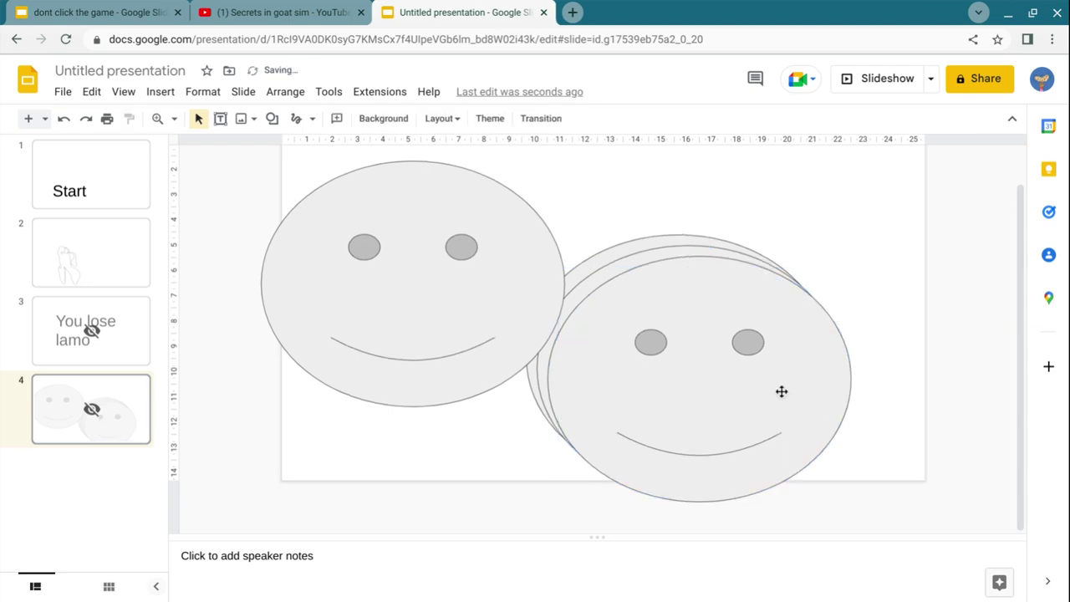
pyautogui.click(782, 391)
pyautogui.press('Delete')
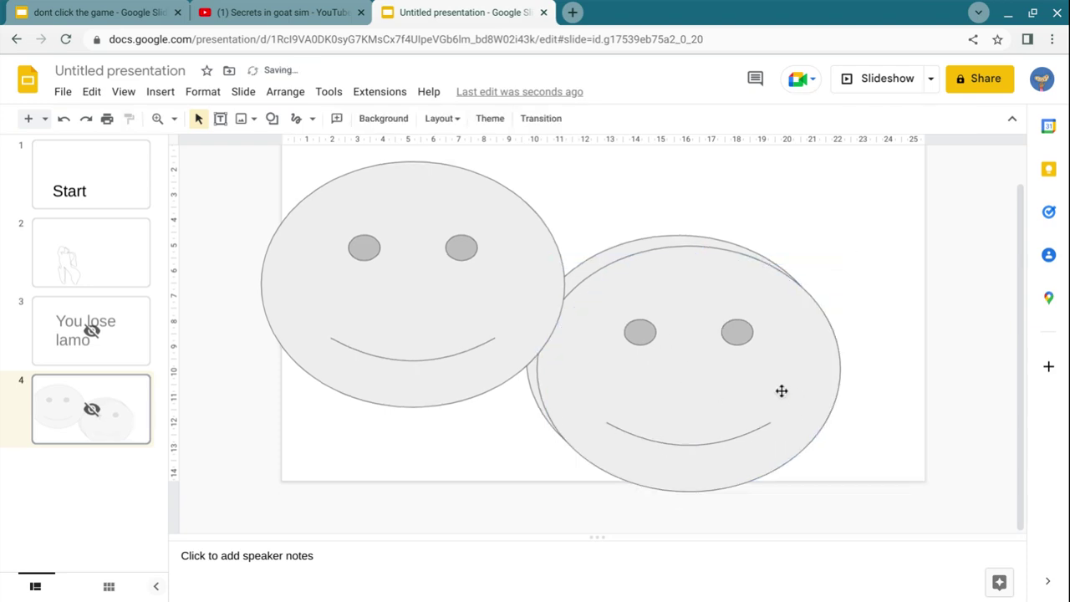
pyautogui.click(736, 366)
pyautogui.press('Delete')
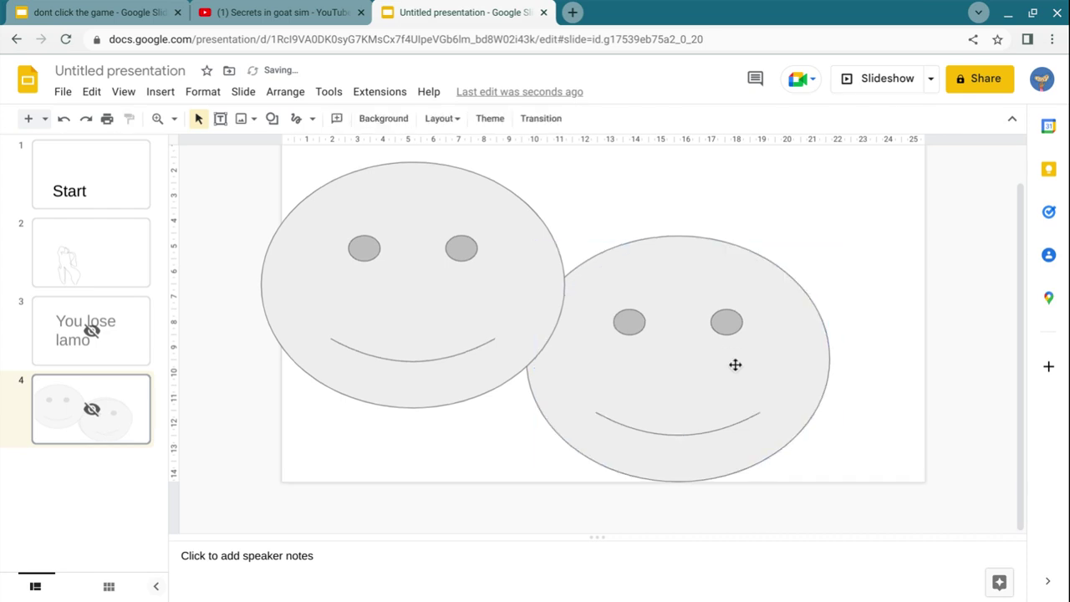
# Spread the smileys right and left, then add a third one overlapping between them.
pyautogui.moveTo(744, 338); pyautogui.dragTo(881, 280)
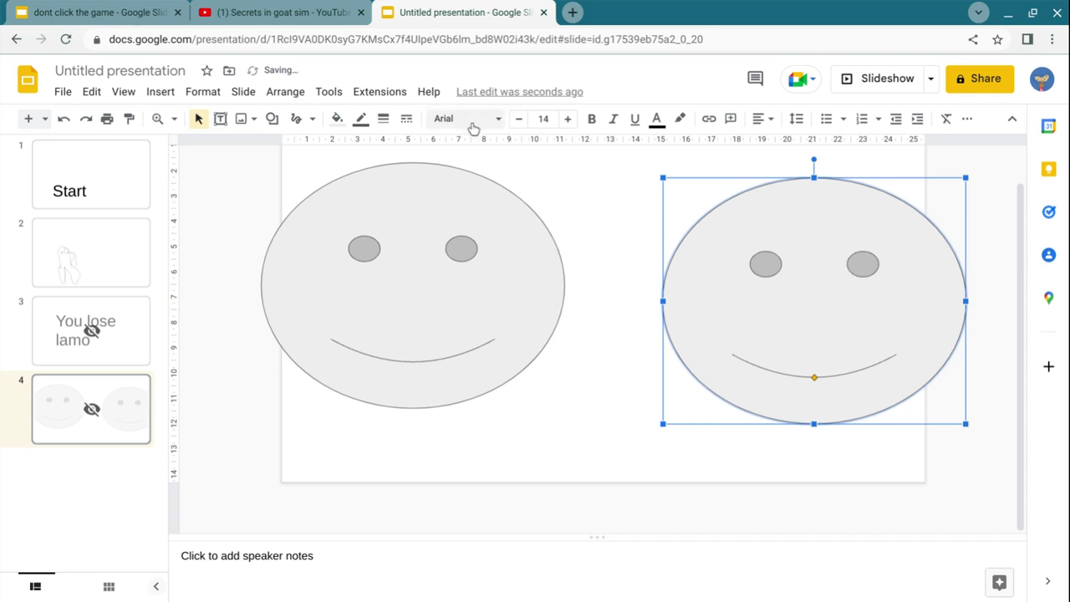
pyautogui.click(595, 354)
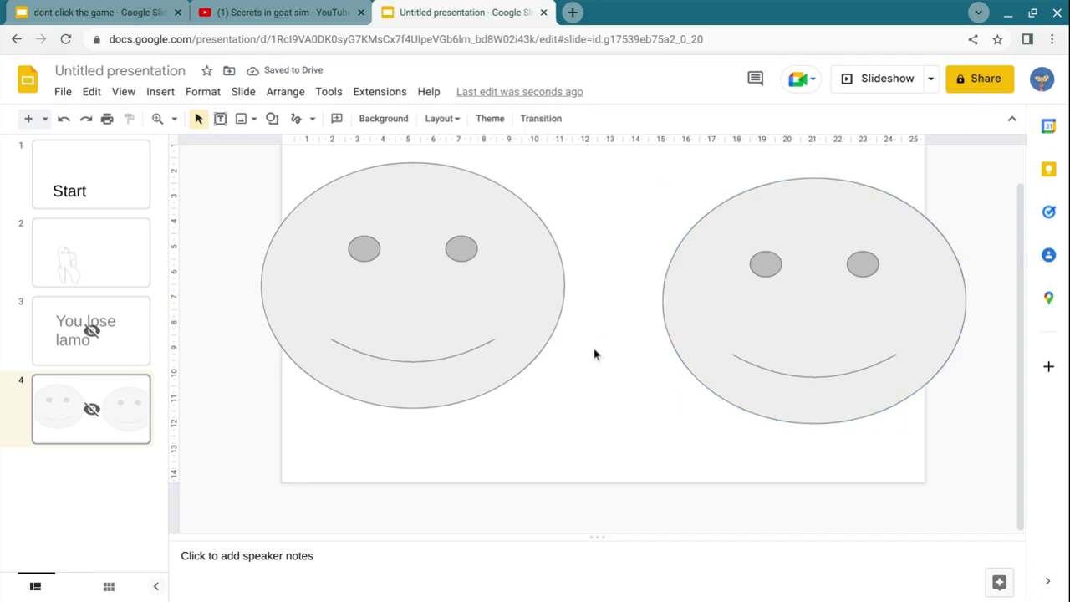
pyautogui.hotkey('ctrl', 'v')
pyautogui.moveTo(791, 321); pyautogui.dragTo(668, 252)
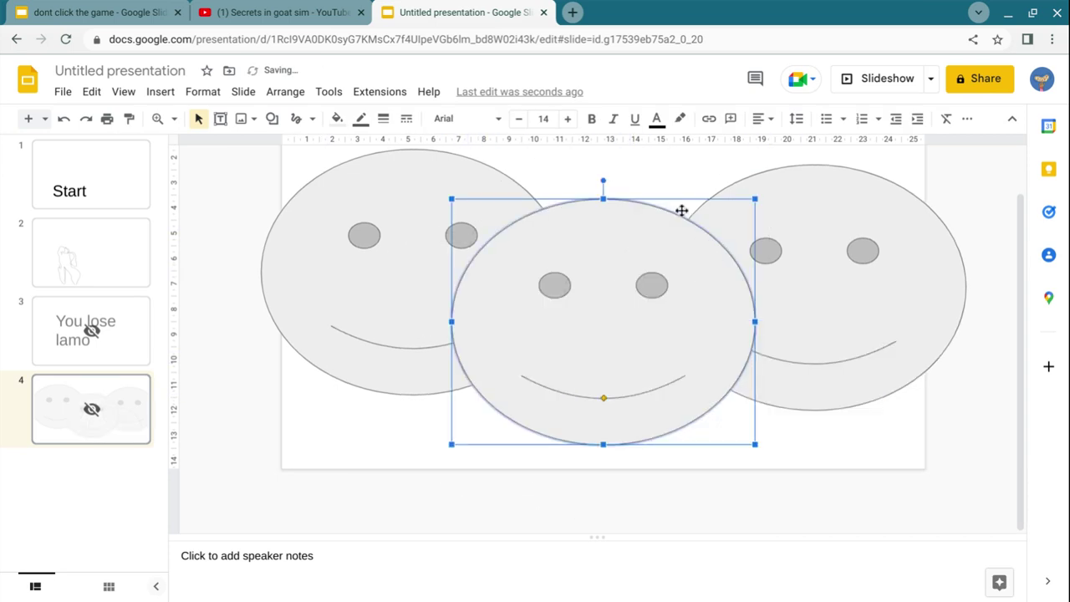
# Open link options for the right smiley and close them without linking.
pyautogui.click(812, 226)
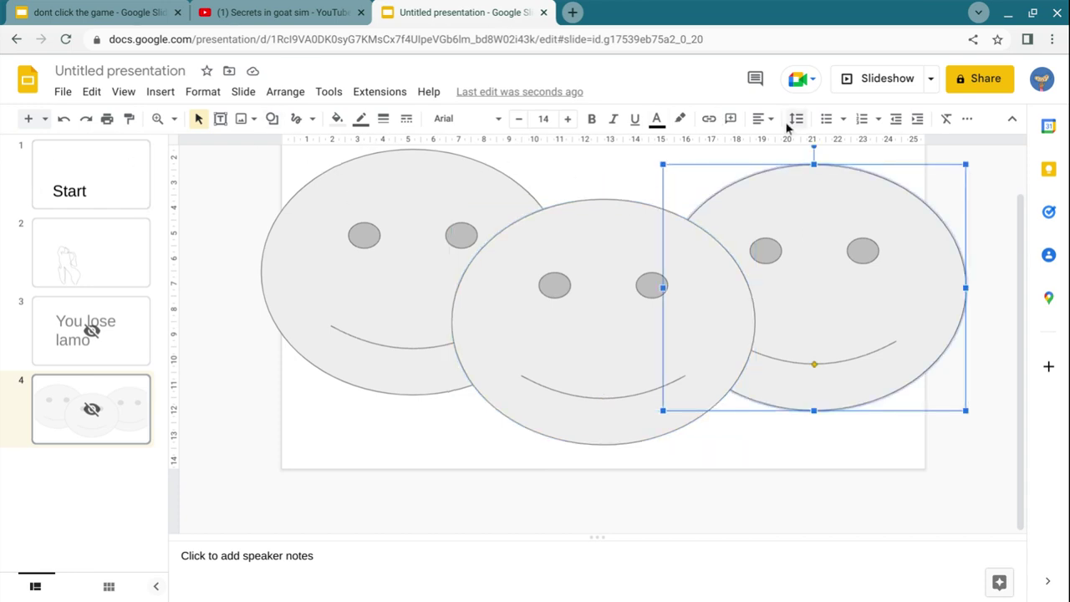
pyautogui.click(709, 118)
pyautogui.click(749, 600)
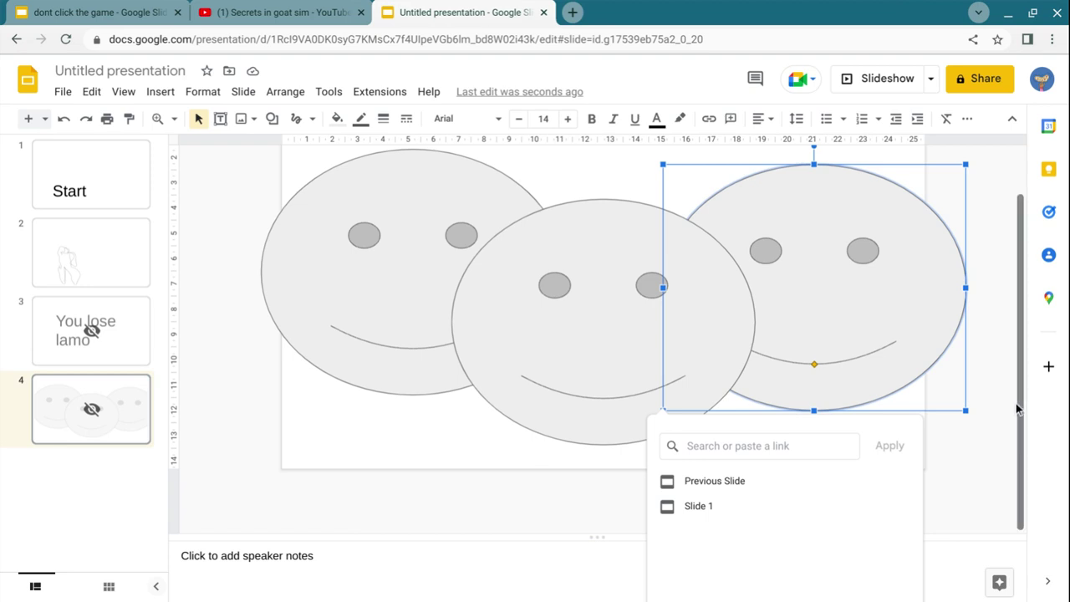
pyautogui.click(869, 424)
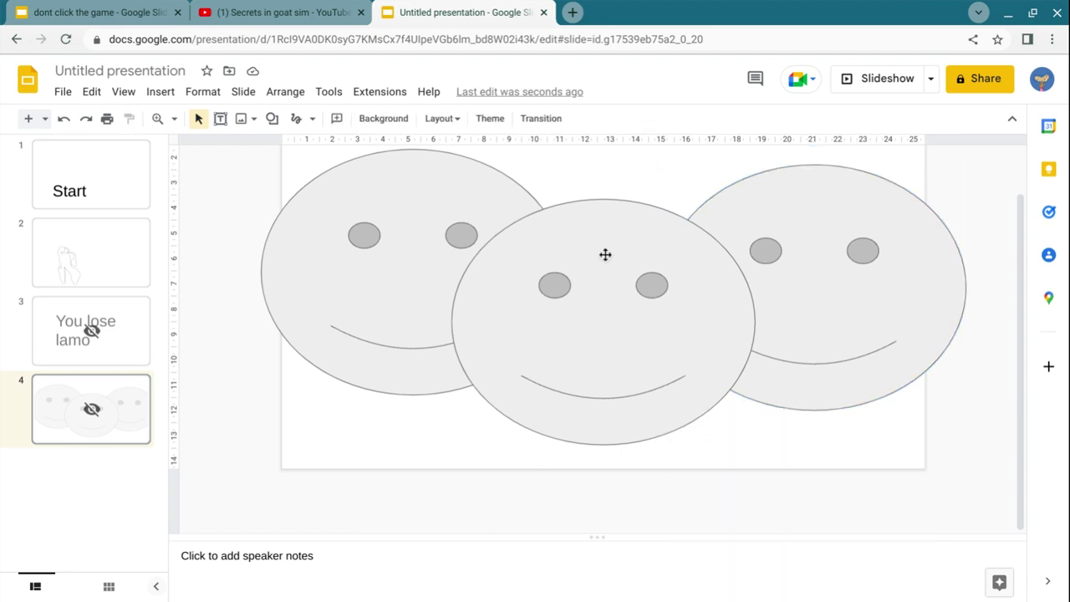
# Link the left and middle smiley faces to the previous slide.
pyautogui.click(384, 368)
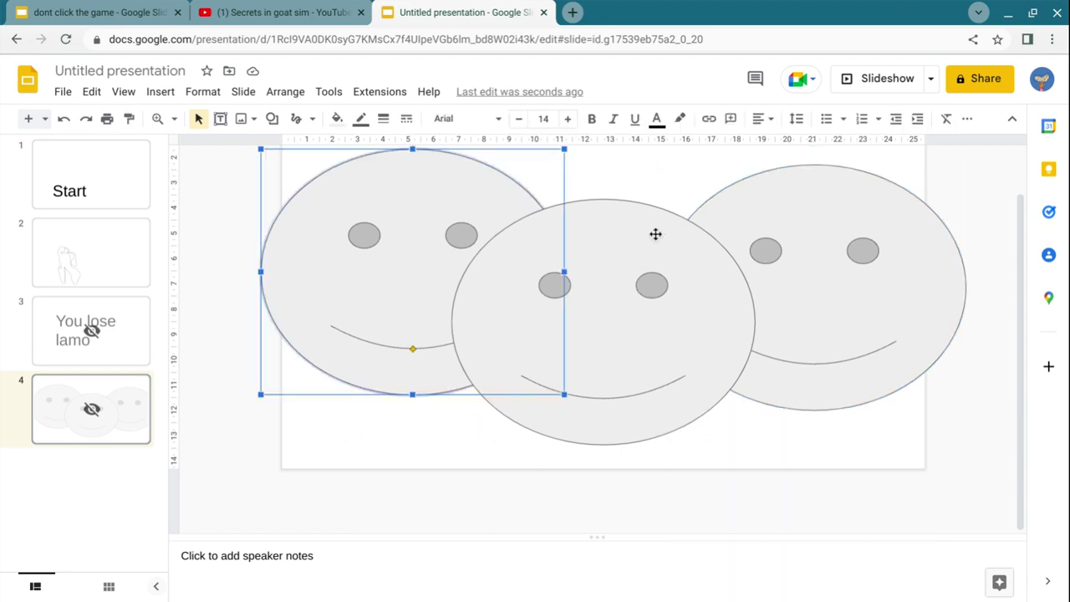
pyautogui.click(708, 120)
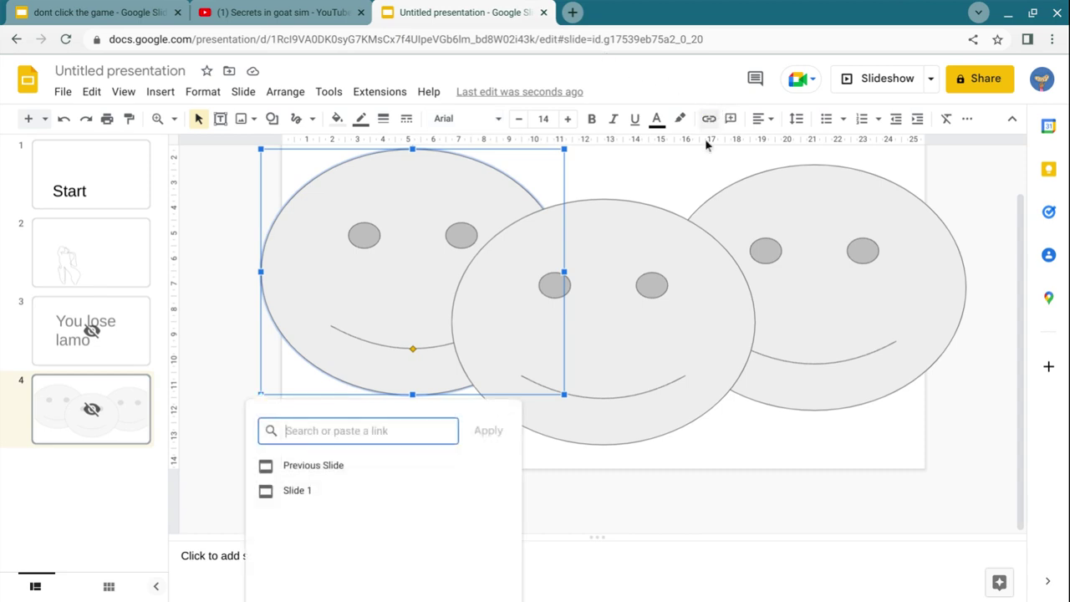
pyautogui.click(339, 465)
pyautogui.click(695, 282)
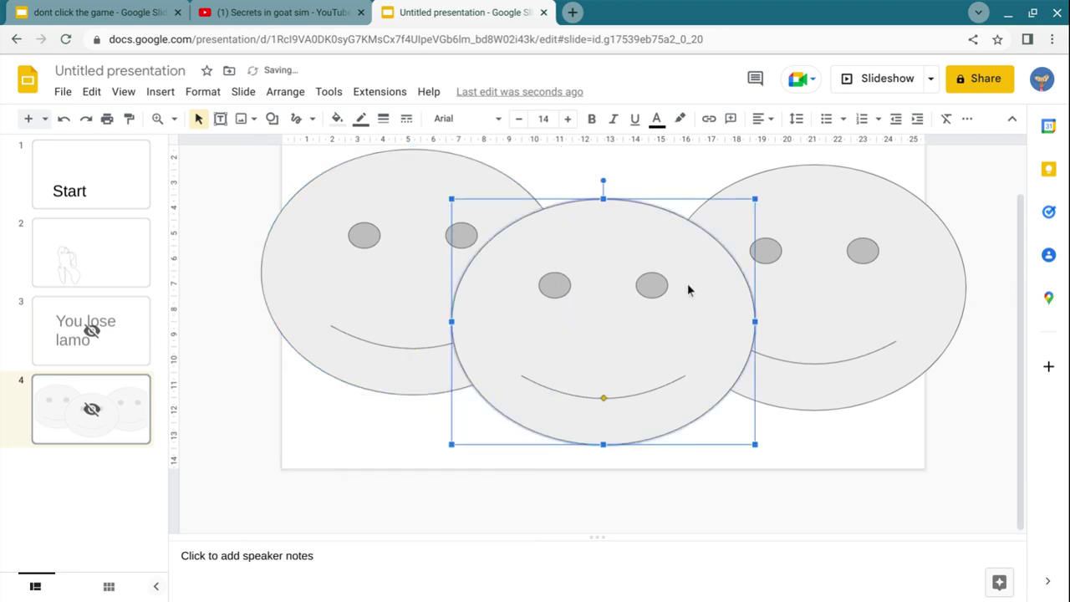
pyautogui.click(709, 119)
pyautogui.click(515, 514)
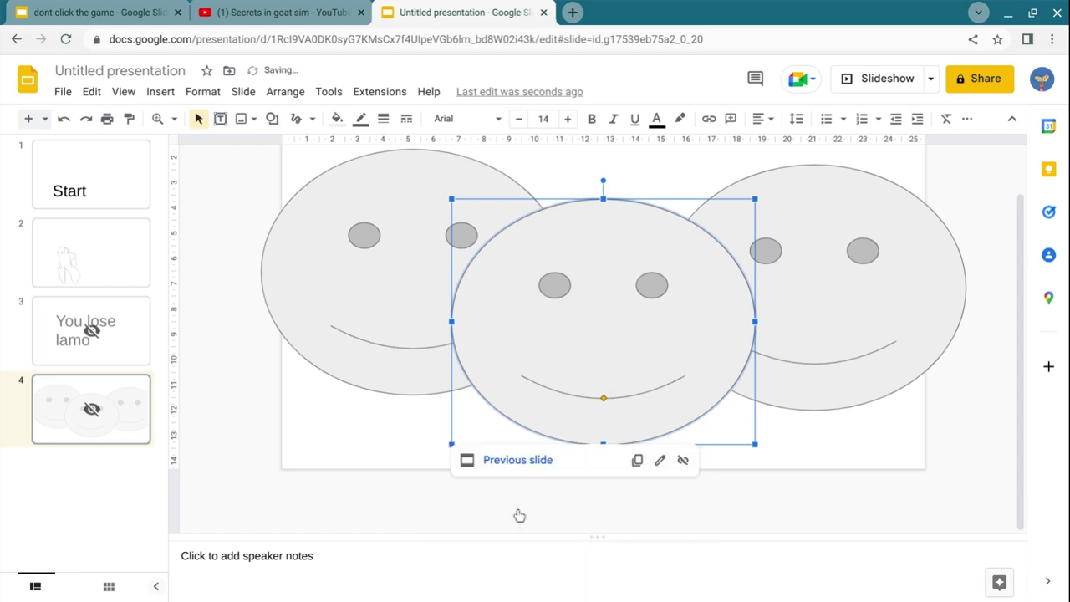
# Move the right smiley up and left, using undo and redo to settle its position.
pyautogui.moveTo(786, 279); pyautogui.dragTo(752, 207)
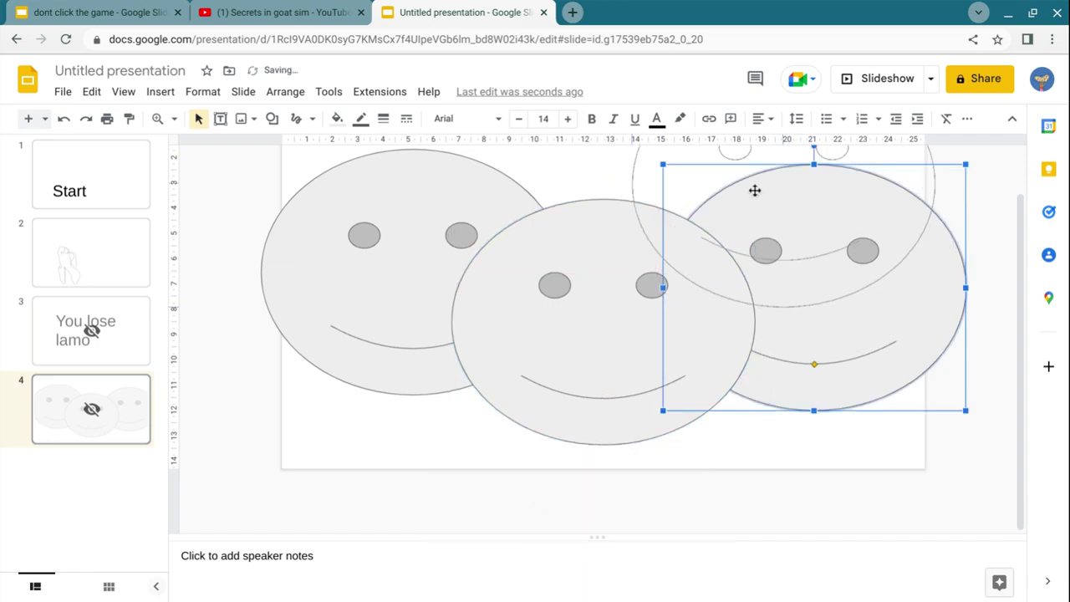
pyautogui.click(717, 117)
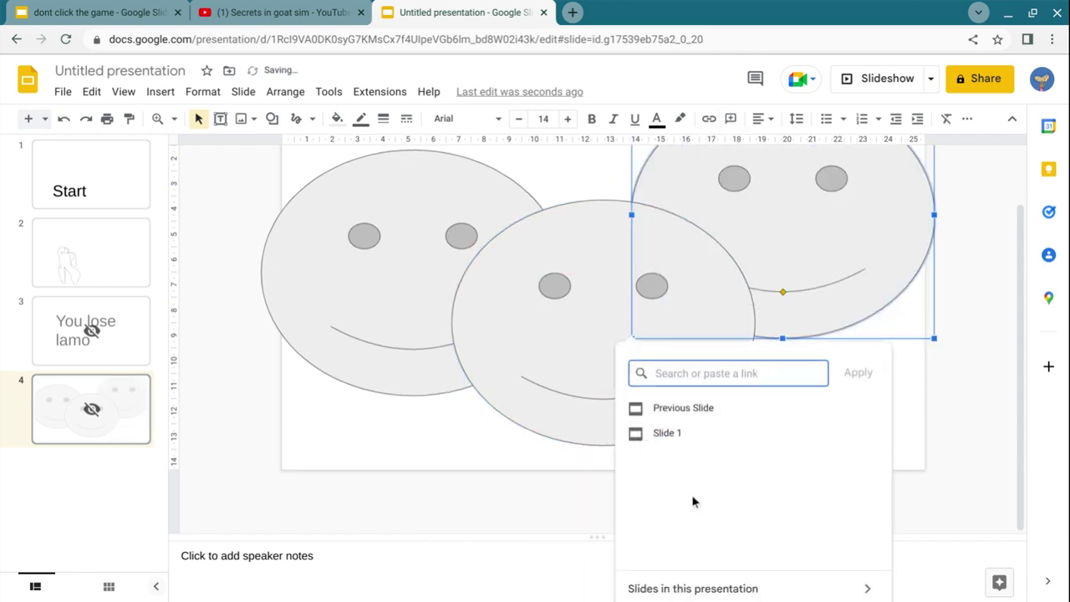
pyautogui.click(707, 589)
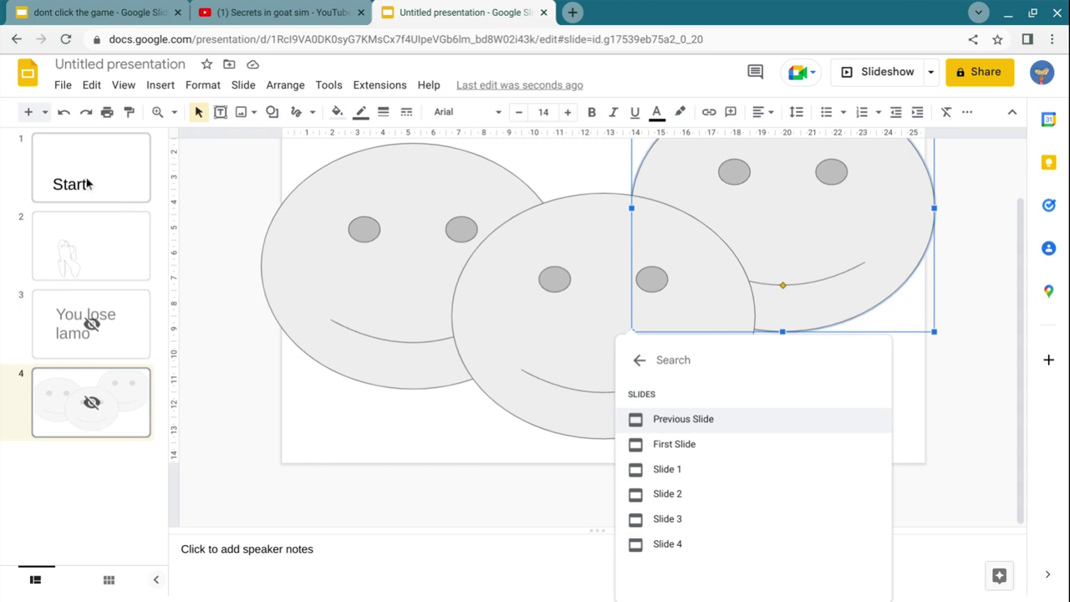
pyautogui.click(60, 115)
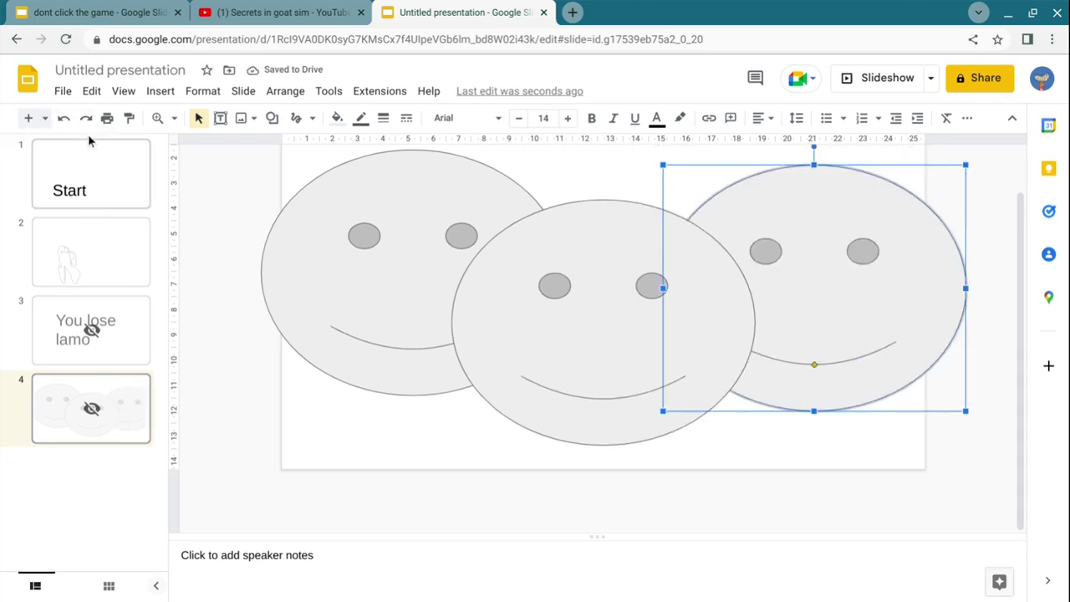
pyautogui.click(85, 118)
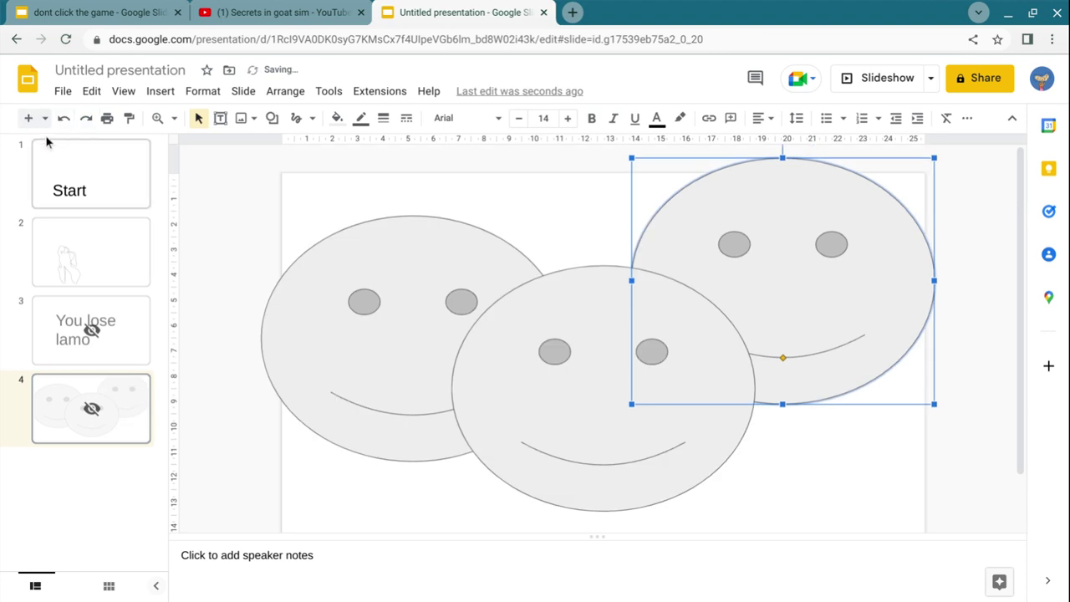
pyautogui.click(62, 118)
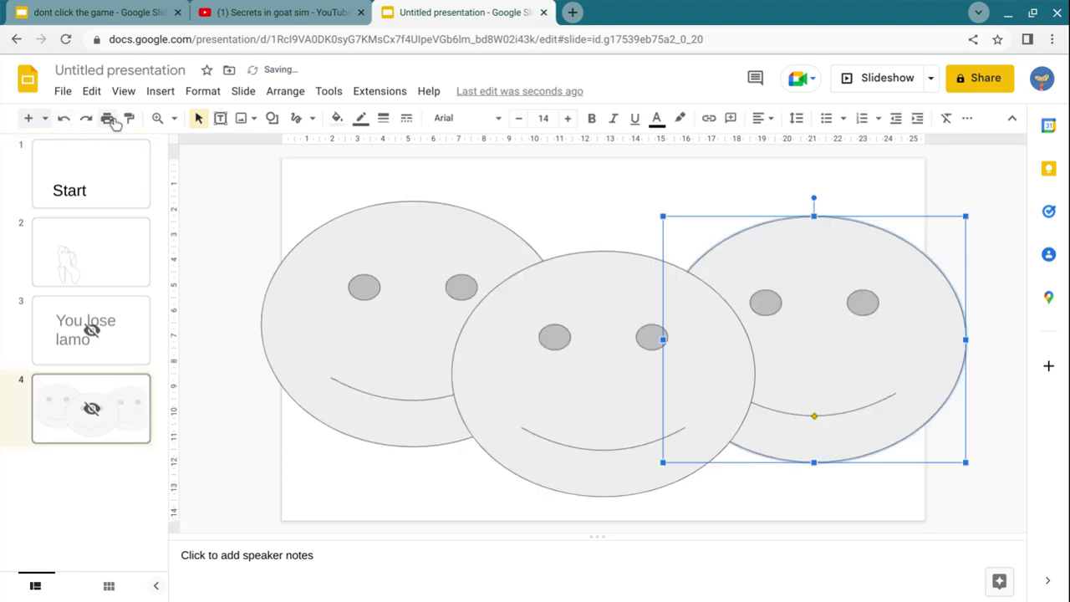
pyautogui.click(85, 118)
# Add a new blank slide 5, then return to slide 4.
pyautogui.click(44, 122)
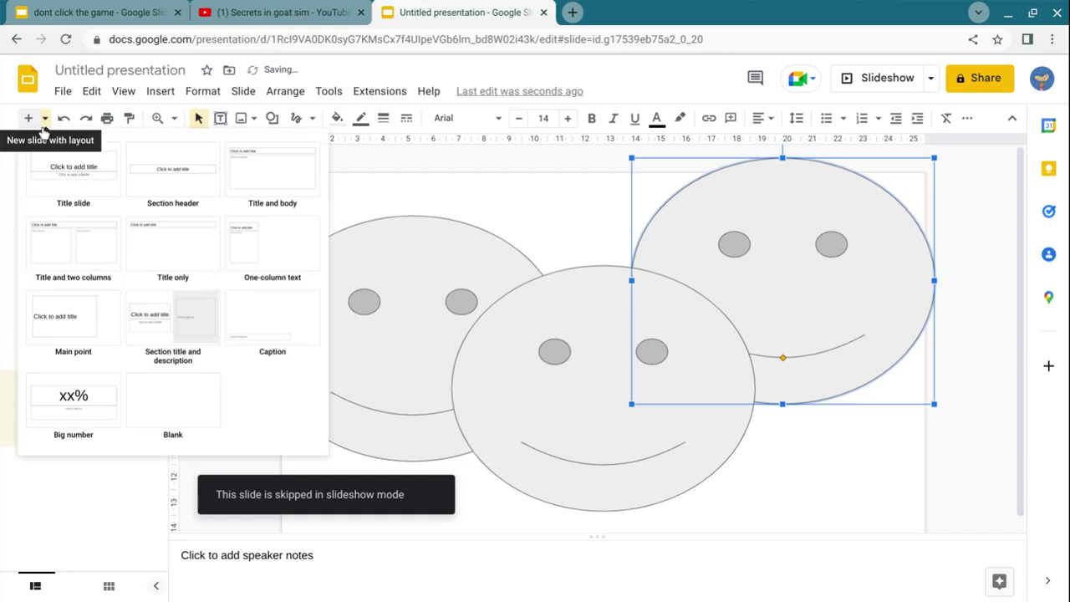
pyautogui.click(173, 422)
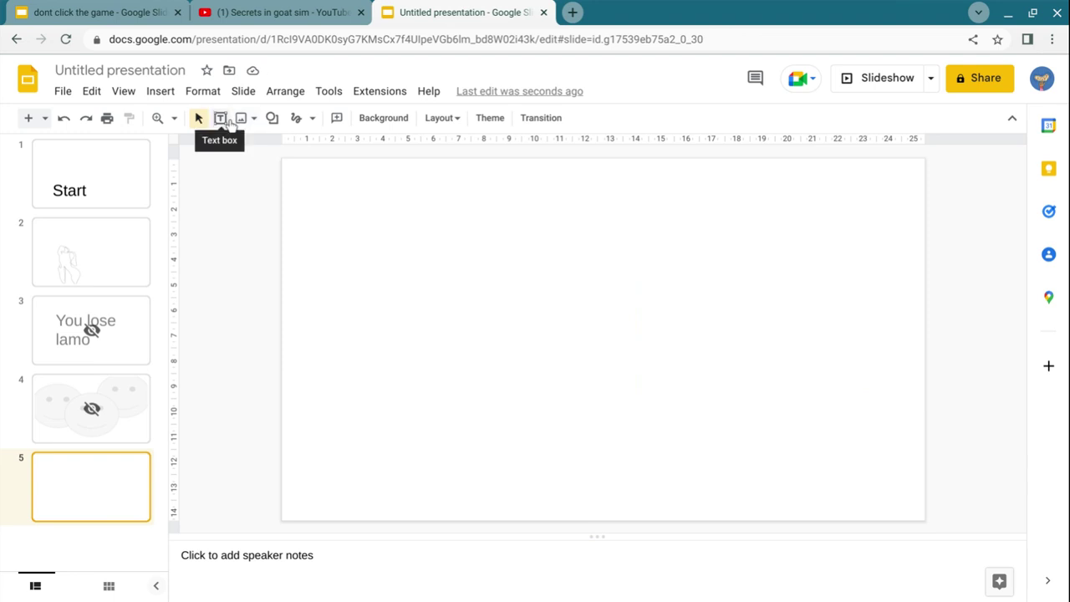
pyautogui.click(113, 343)
pyautogui.click(111, 412)
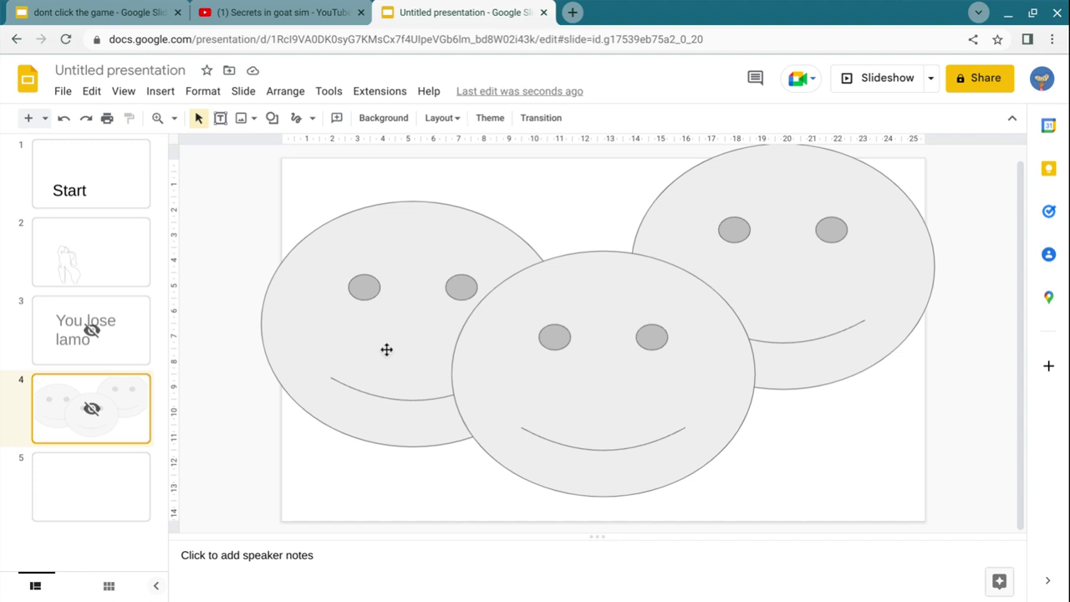
# Move the right smiley face up and left toward the top-right corner.
pyautogui.click(759, 351)
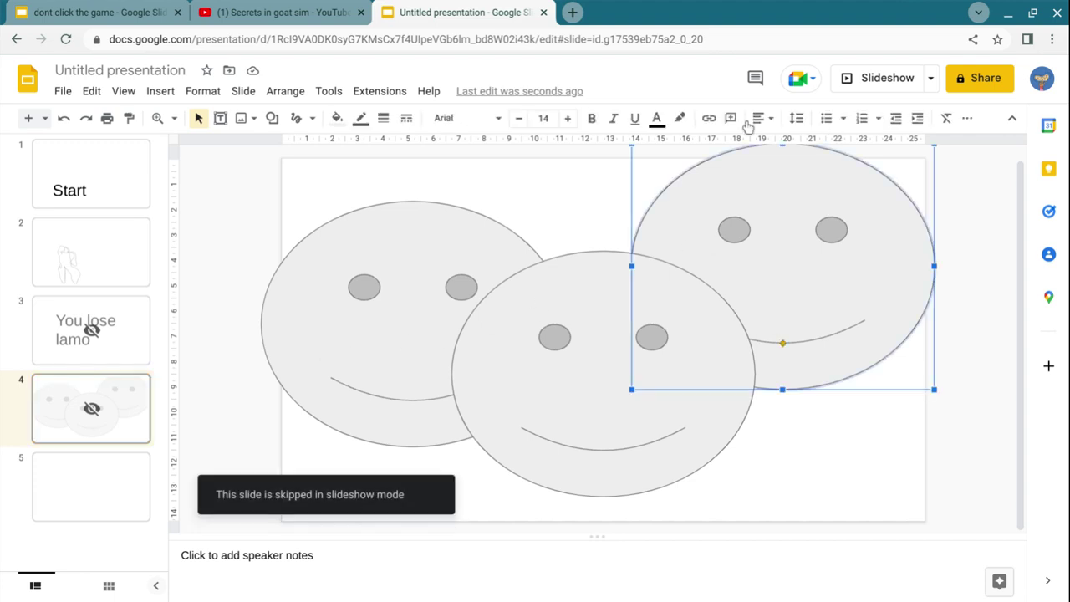
pyautogui.click(708, 118)
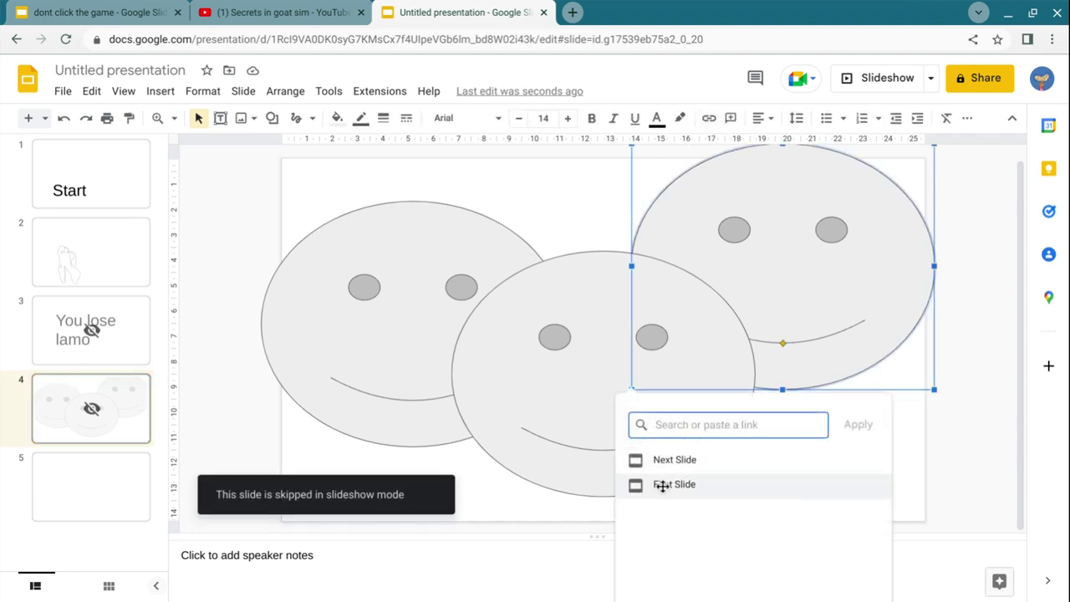
pyautogui.click(745, 342)
pyautogui.click(846, 251)
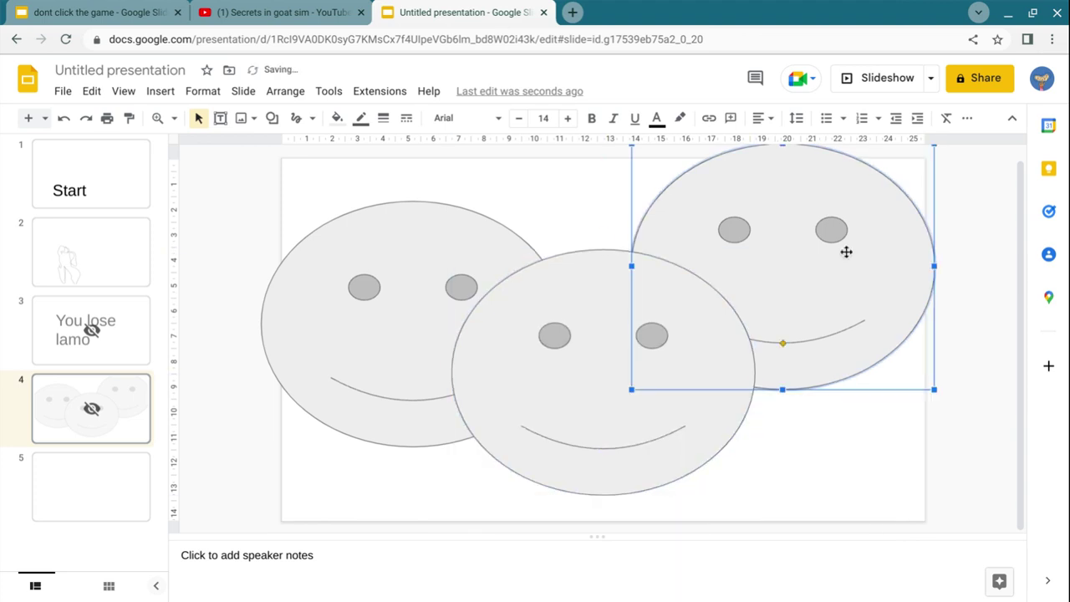
pyautogui.moveTo(846, 251); pyautogui.dragTo(800, 174)
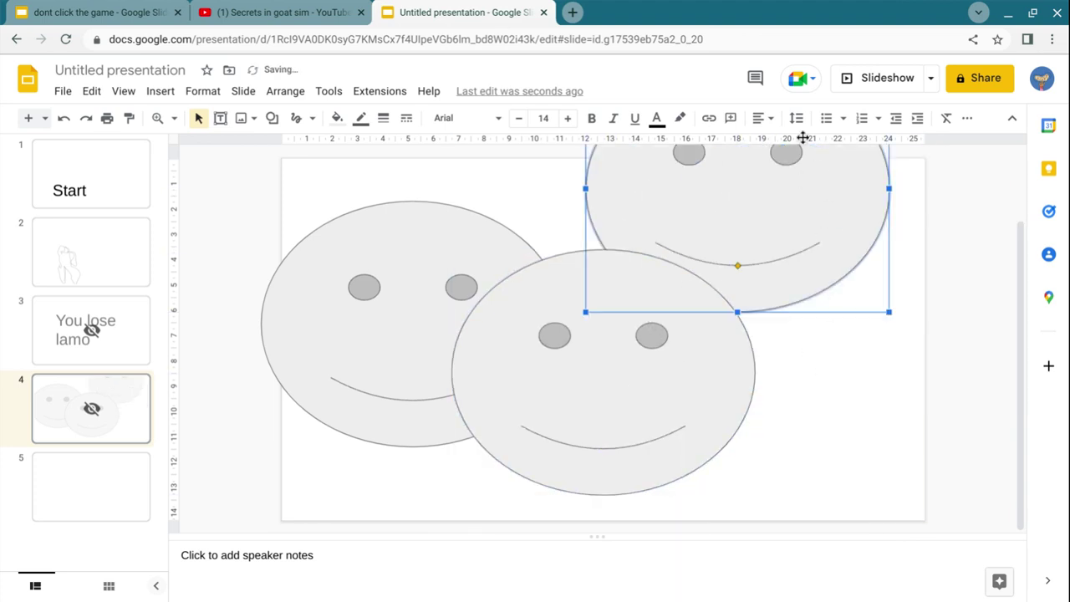
pyautogui.click(709, 118)
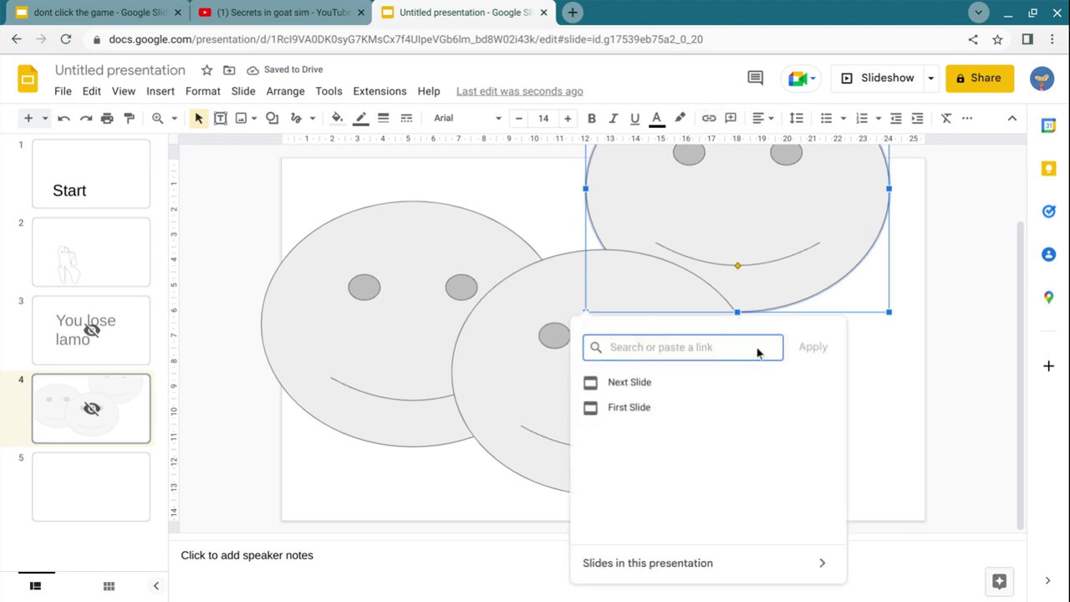
pyautogui.click(748, 535)
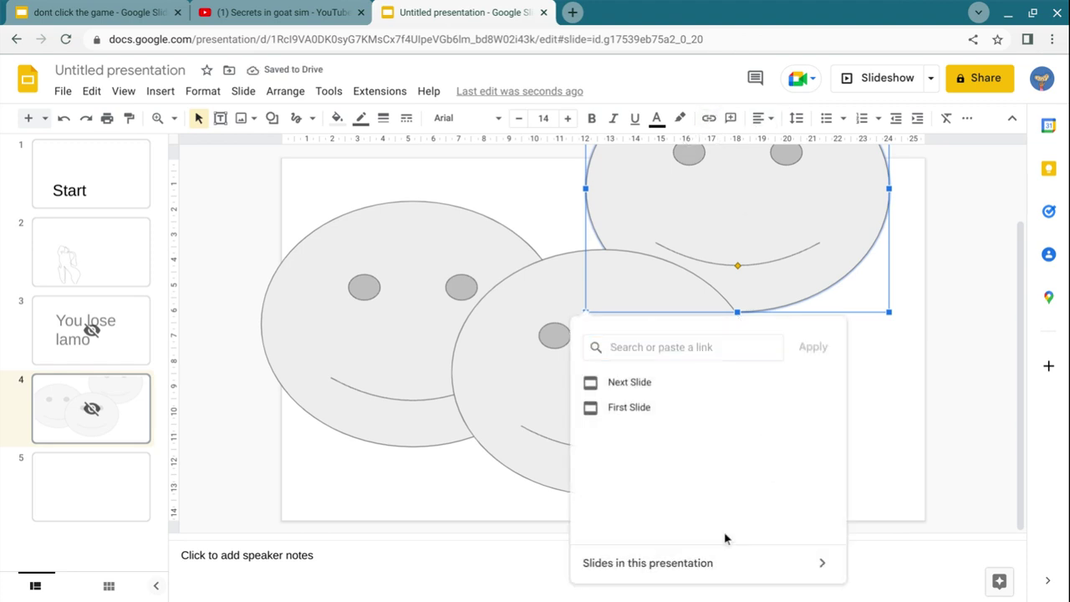
pyautogui.click(709, 577)
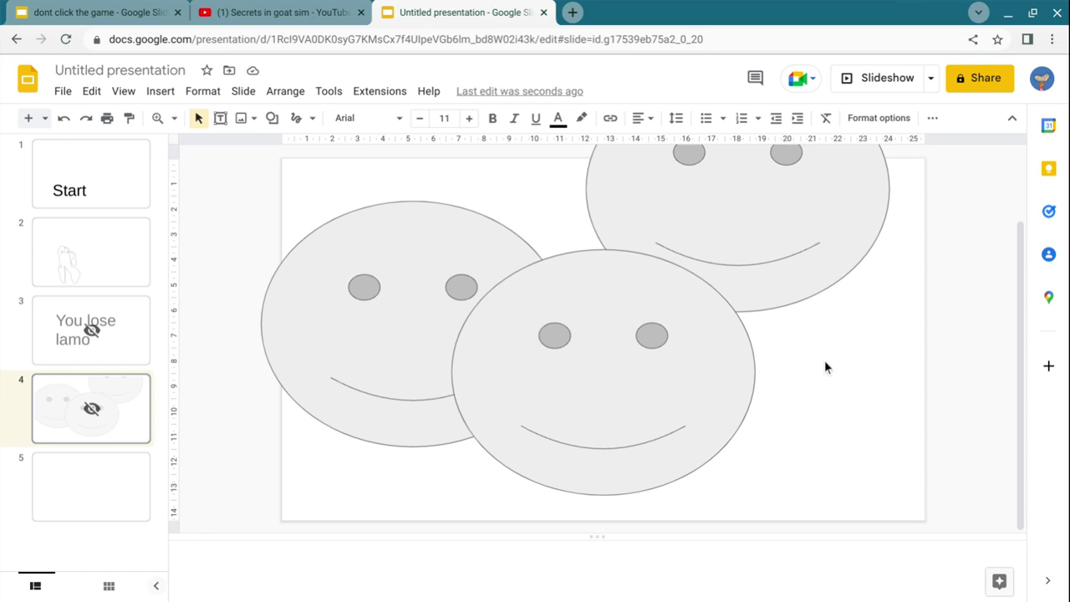
# Link the top-right smiley face to Slide 5 and move it to the right-middle.
pyautogui.click(718, 211)
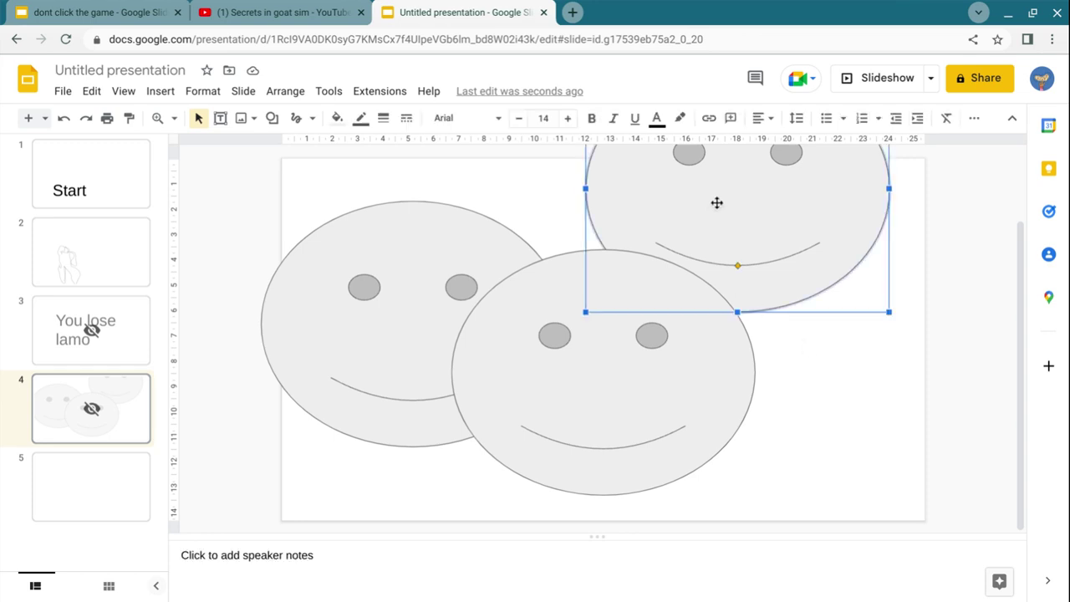
pyautogui.click(708, 120)
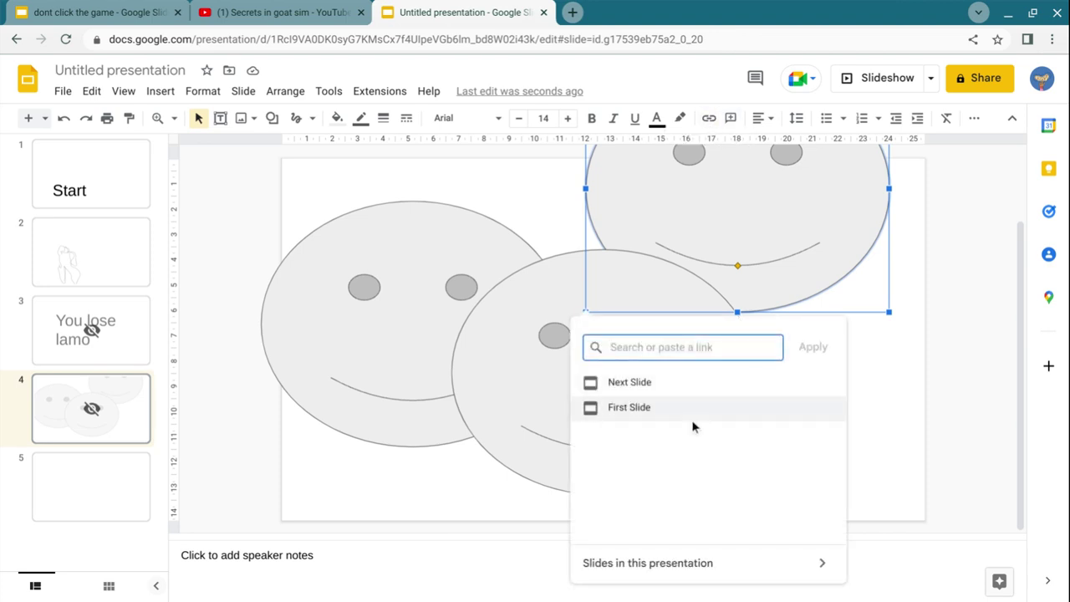
pyautogui.click(684, 564)
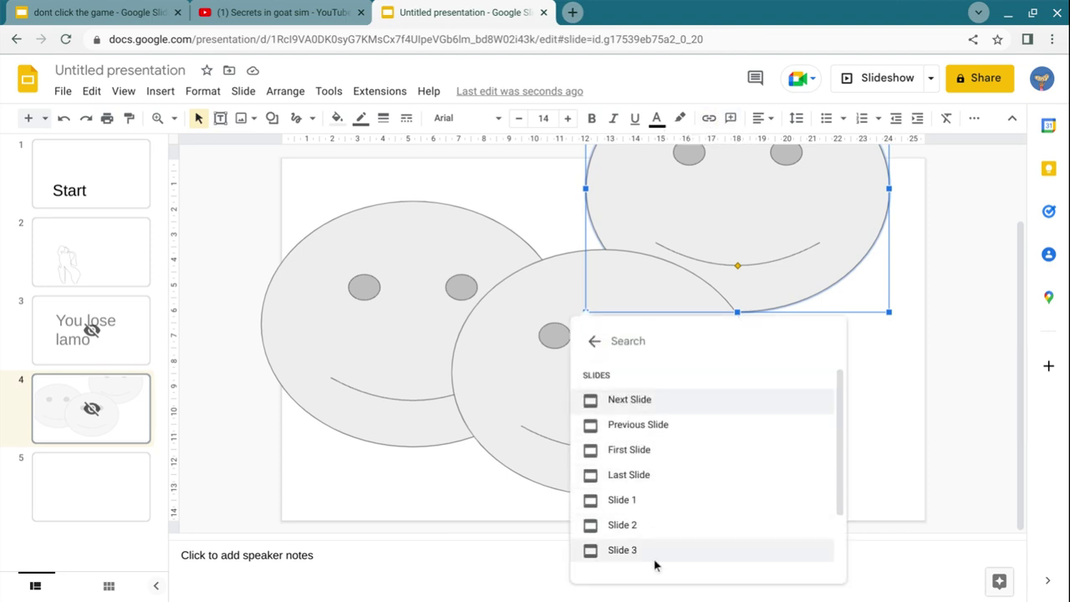
pyautogui.scroll(-1, 663, 545)
pyautogui.click(665, 544)
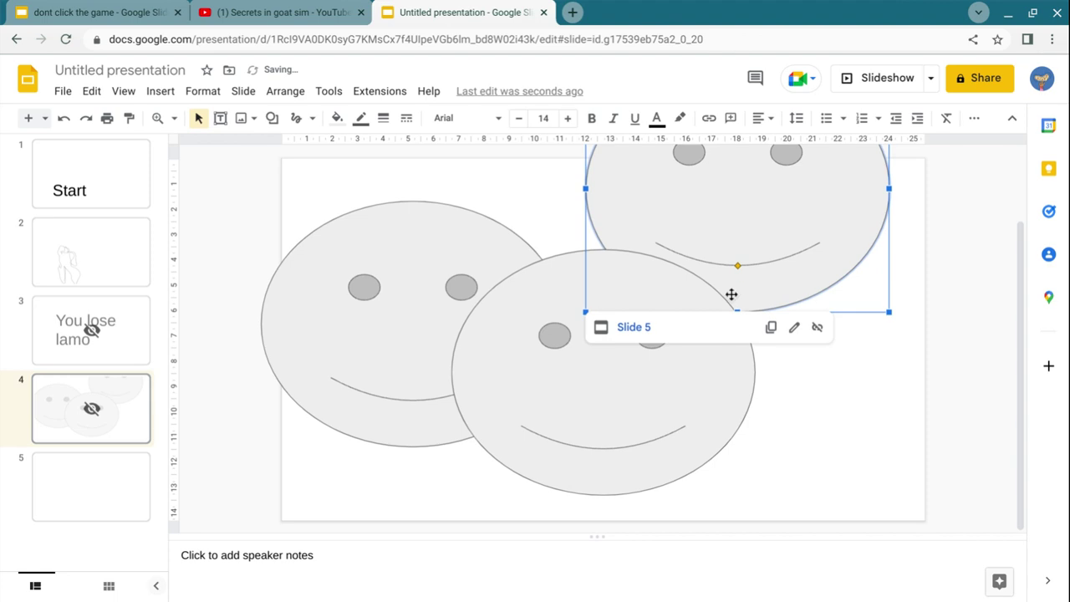
pyautogui.moveTo(731, 295); pyautogui.dragTo(820, 477)
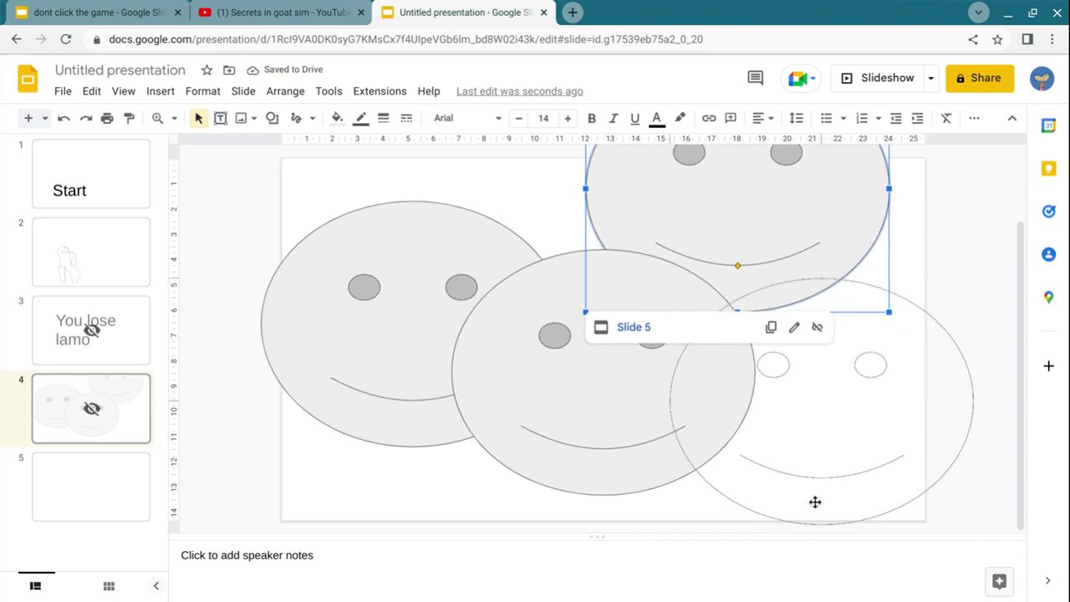
pyautogui.click(989, 183)
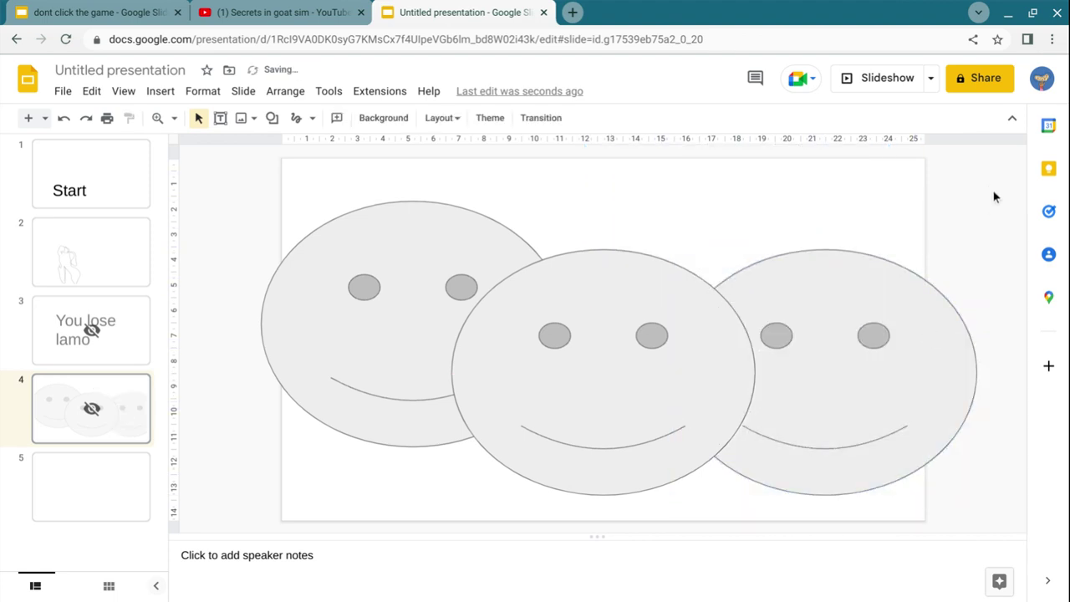
pyautogui.click(67, 13)
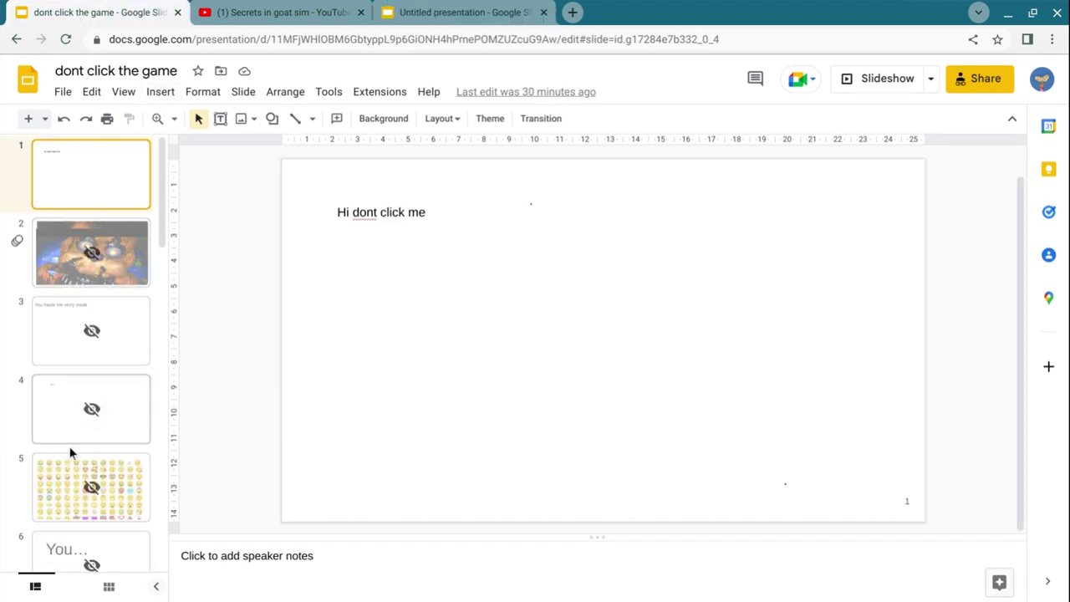
pyautogui.scroll(-7, 70, 451)
pyautogui.scroll(-3, 70, 451)
pyautogui.scroll(-4, 69, 452)
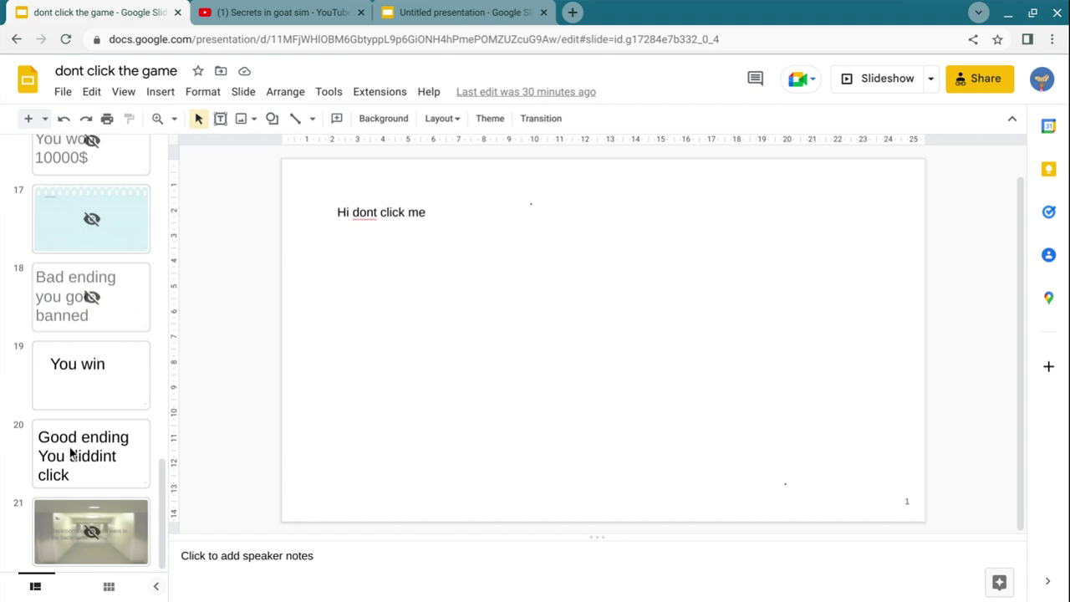
pyautogui.scroll(15, 71, 454)
pyautogui.click(458, 10)
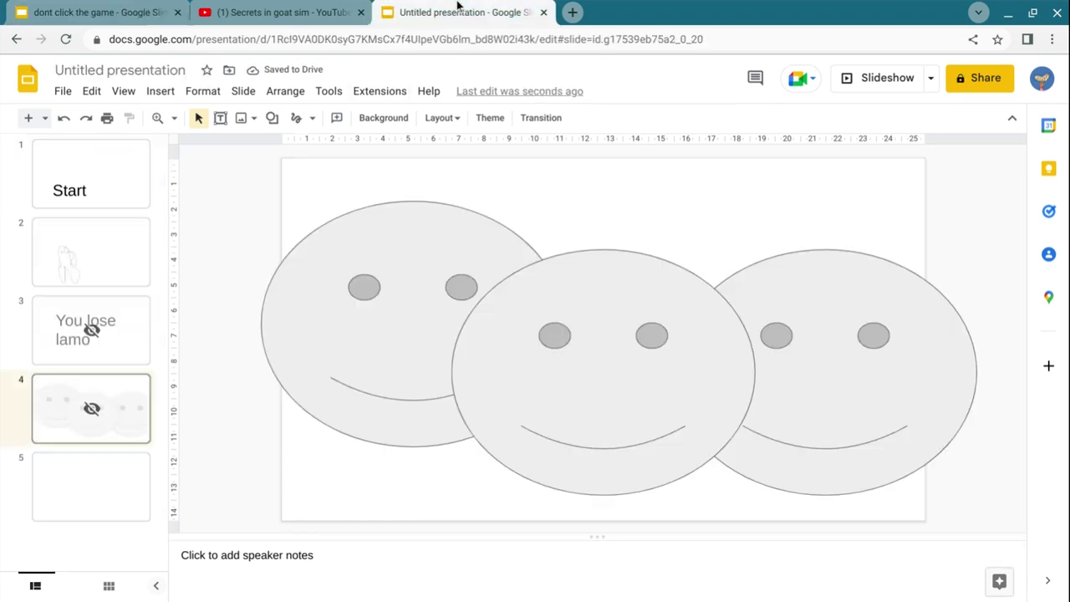